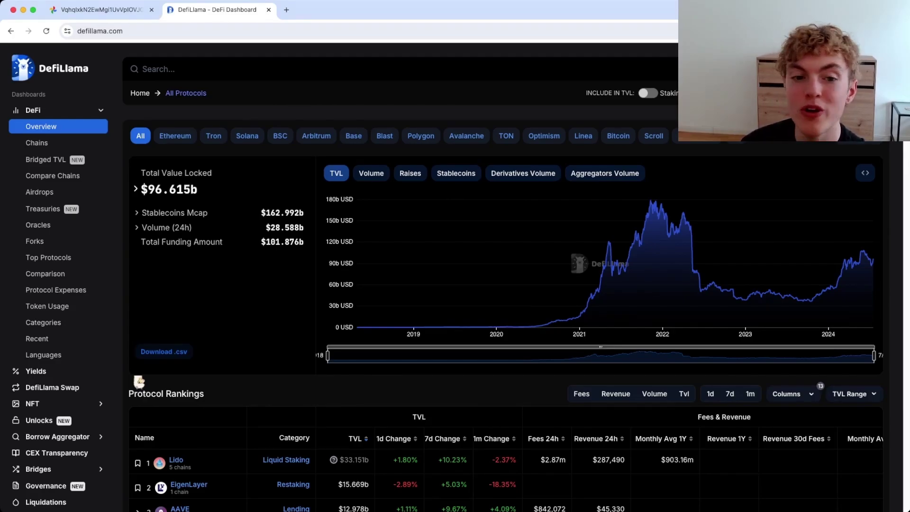
Open the Yields pool rankings and close the Metrix Finance page.
{"action": "left_click", "coordinate": [36, 371]}
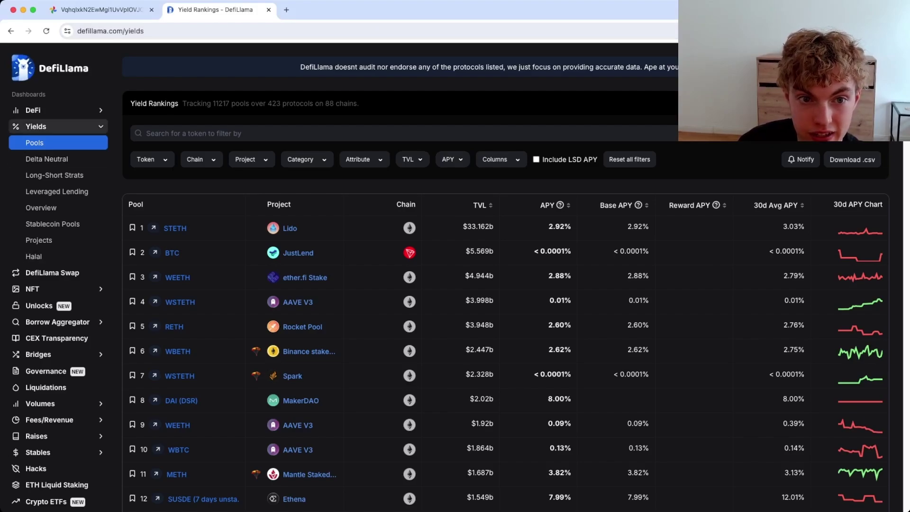
{"action": "scroll", "coordinate": [506, 278], "scroll_direction": "down", "scroll_amount": 4}
{"action": "scroll", "coordinate": [506, 278], "scroll_direction": "up", "scroll_amount": 4}
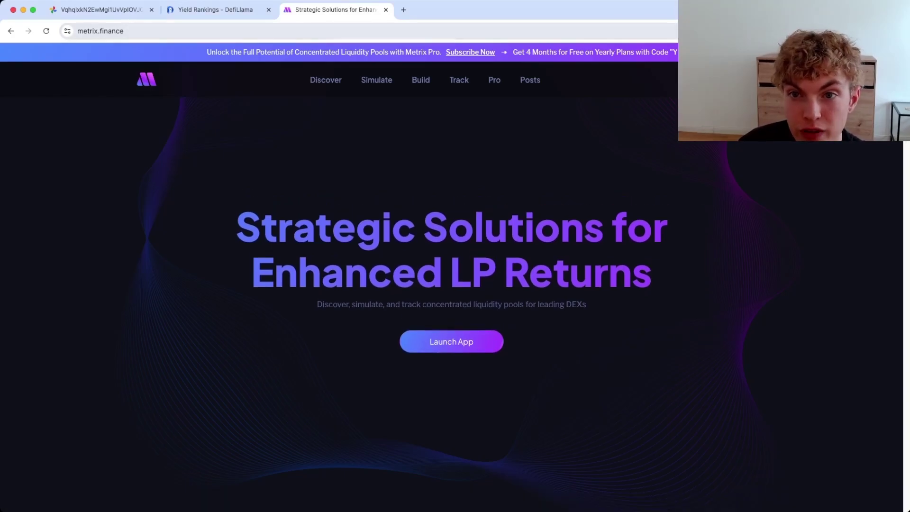
{"action": "left_click", "coordinate": [386, 10]}
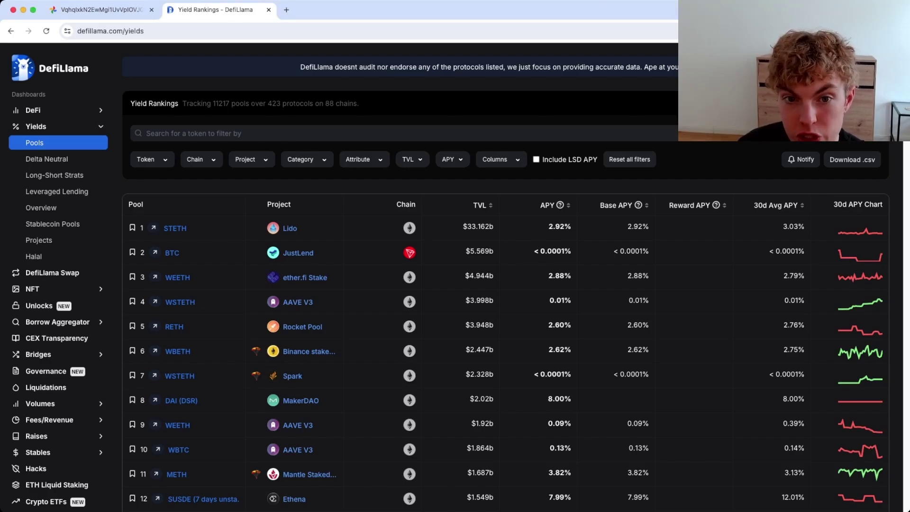
Filter the yield pools to include the ETH token.
{"action": "left_click", "coordinate": [194, 133]}
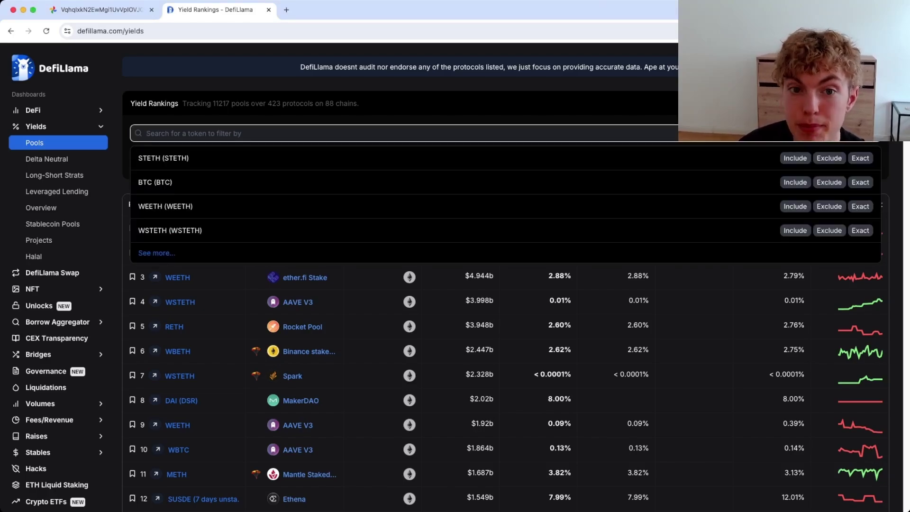
{"action": "type", "text": "eth"}
{"action": "key", "text": "Down"}
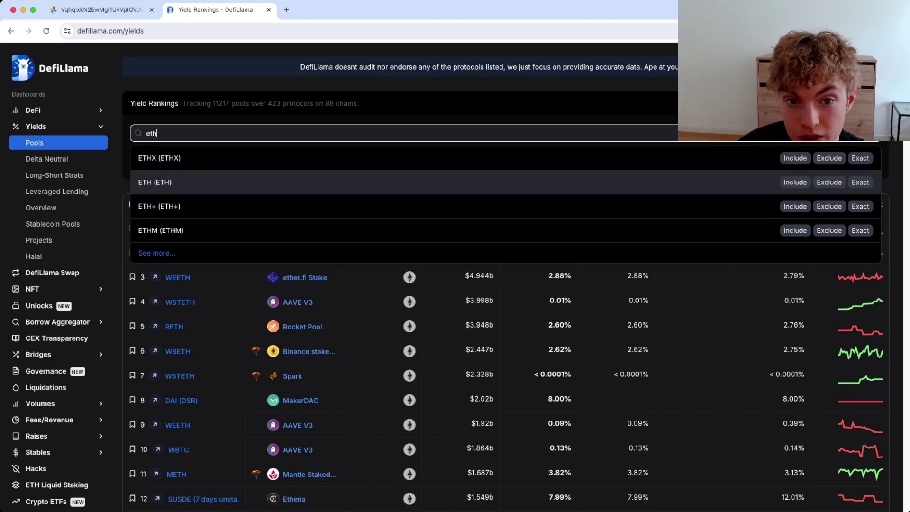
{"action": "key", "text": "Return"}
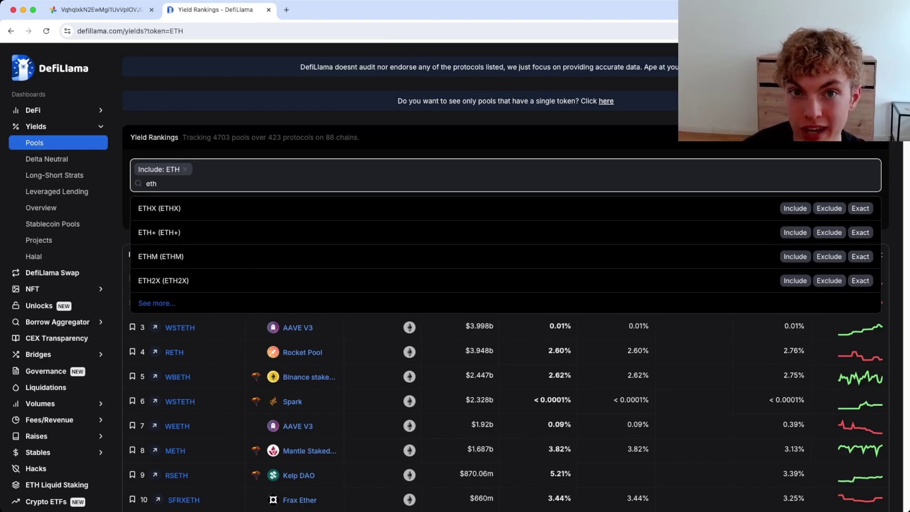
Add OVN and RNDR to the included tokens of the pool filter.
{"action": "key", "text": "super+a"}
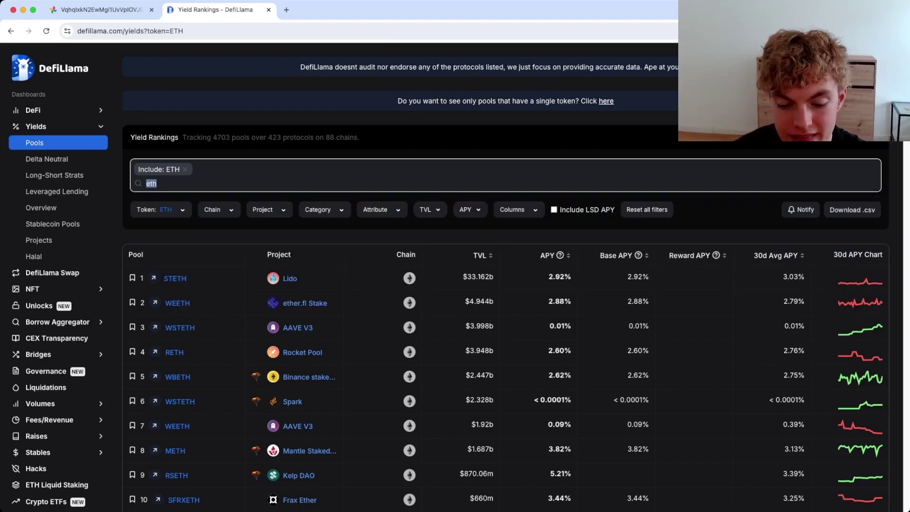
{"action": "type", "text": "ovn"}
{"action": "key", "text": "Return"}
{"action": "type", "text": "r"}
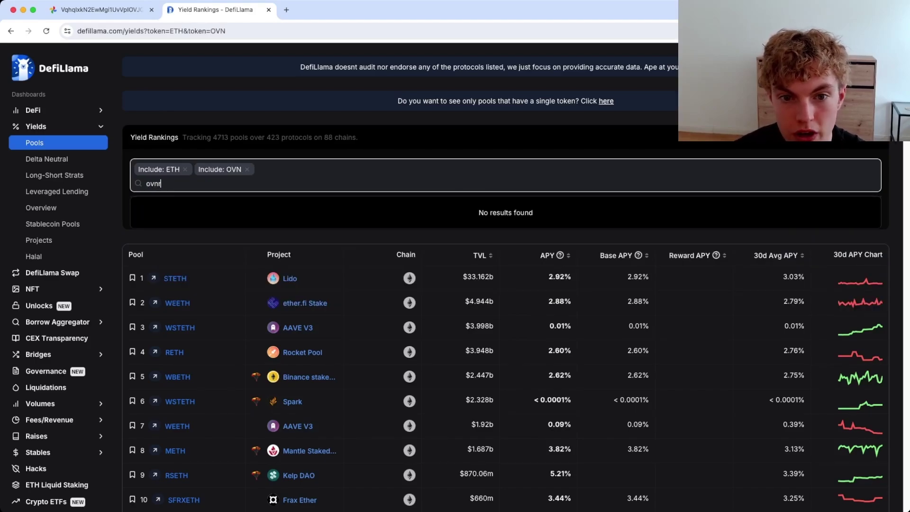
{"action": "key", "text": "super+a"}
{"action": "type", "text": "rndr"}
{"action": "key", "text": "Return"}
Add SOL and FET to the included tokens, then clear the leftover search text and dismiss the suggestions.
{"action": "key", "text": "super+a"}
{"action": "type", "text": "sol"}
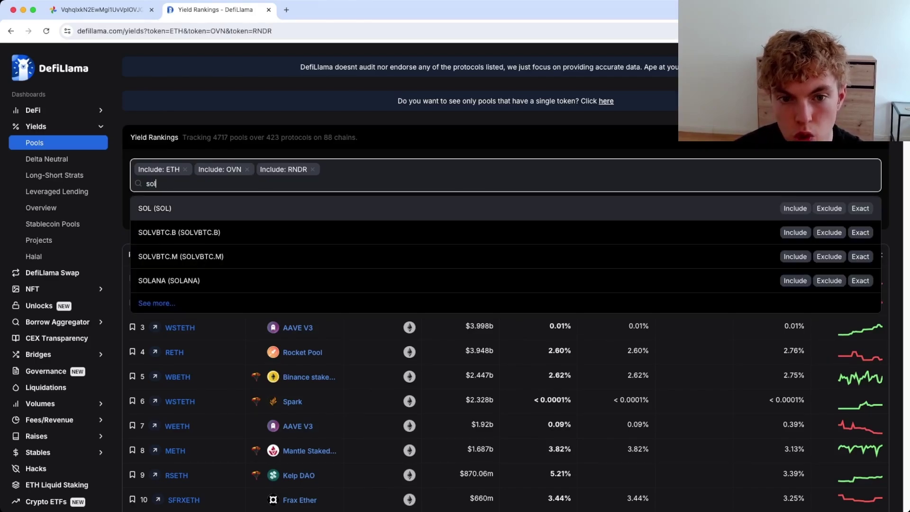
{"action": "key", "text": "Return"}
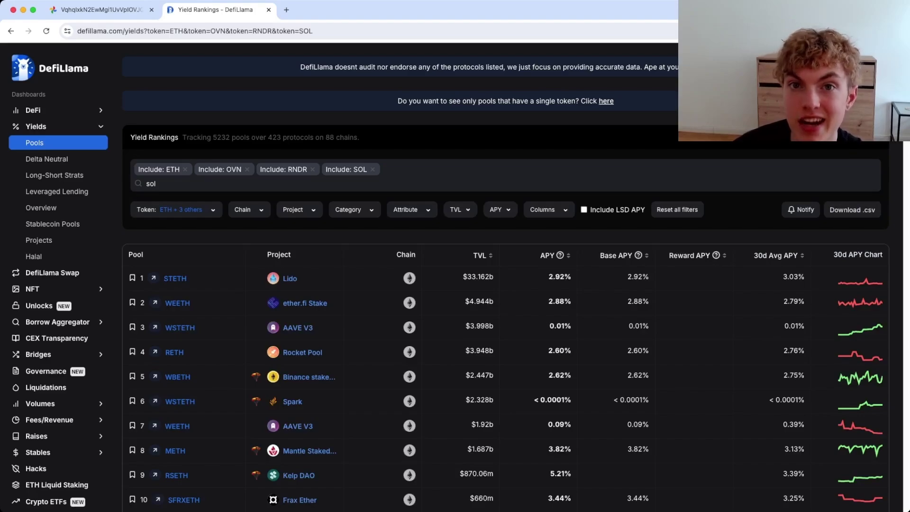
{"action": "key", "text": "super+a"}
{"action": "type", "text": "fet"}
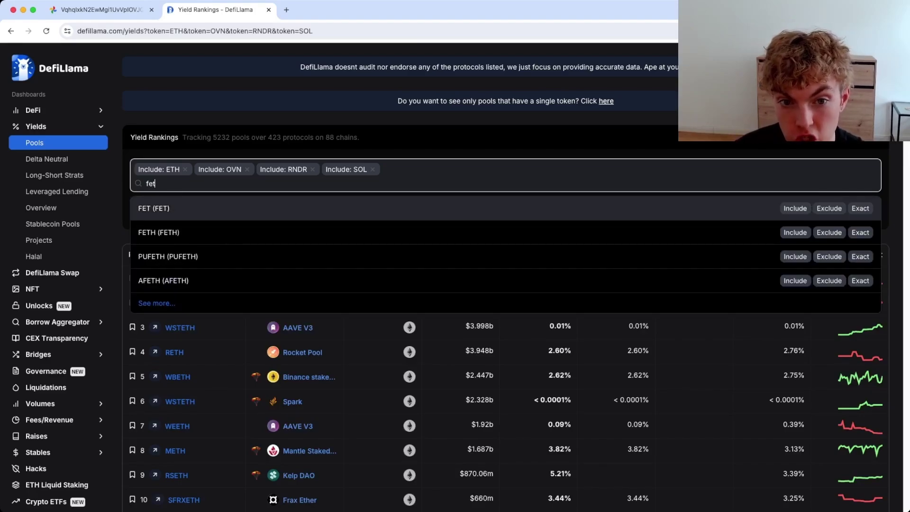
{"action": "key", "text": "Return"}
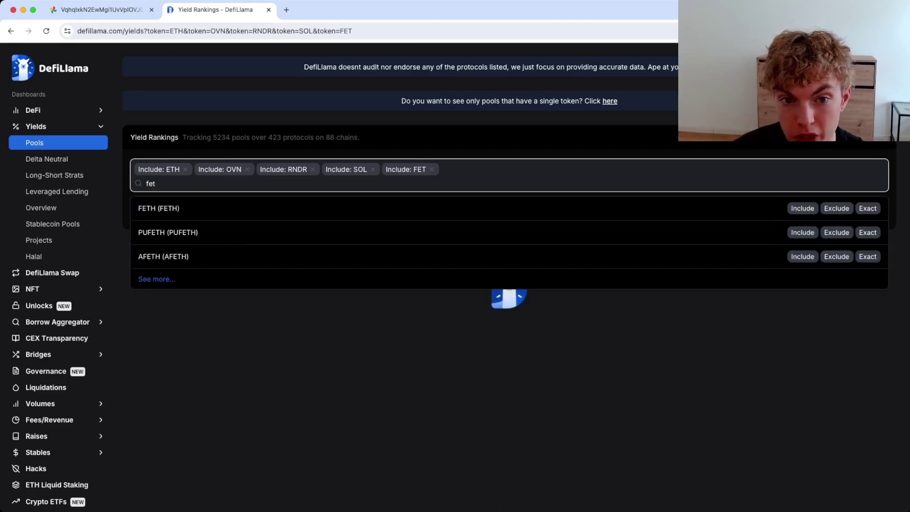
{"action": "key", "text": "super+a"}
{"action": "key", "text": "BackSpace"}
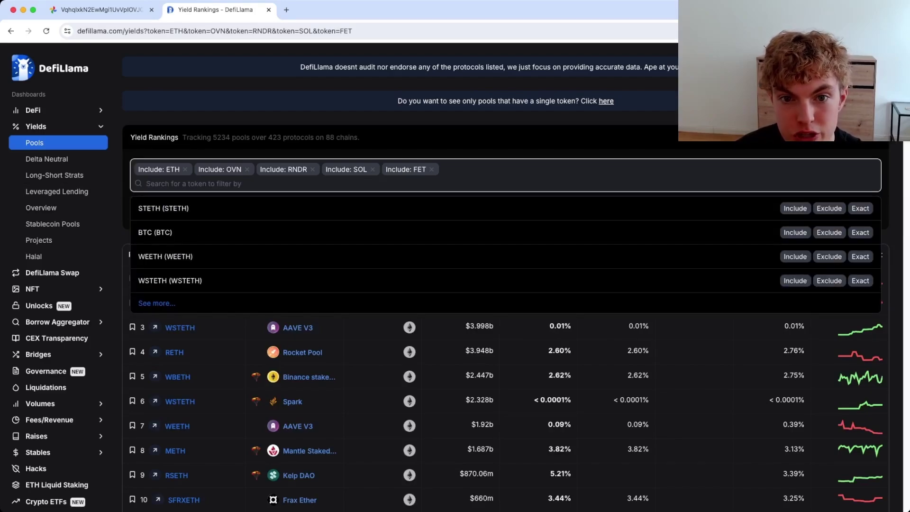
{"action": "key", "text": "Escape"}
{"action": "left_click_drag", "start_coordinate": [213, 137], "coordinate": [230, 137]}
{"action": "left_click", "coordinate": [230, 138]}
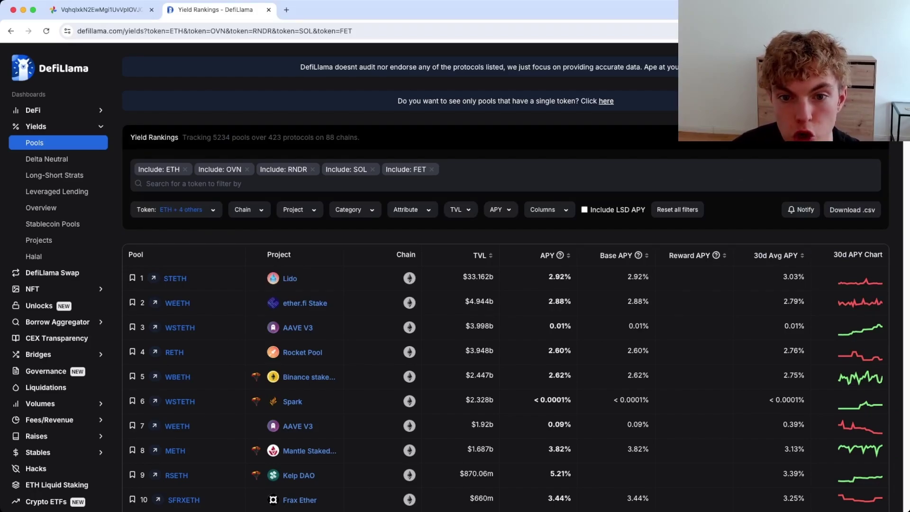
Clear all chains in the chain filter and include Ethereum.
{"action": "left_click", "coordinate": [249, 210]}
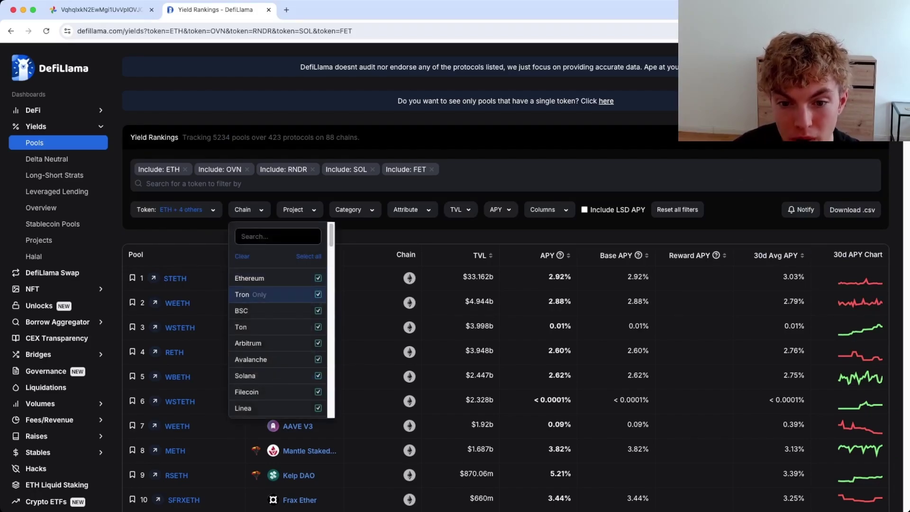
{"action": "scroll", "coordinate": [266, 293], "scroll_direction": "down", "scroll_amount": 1}
{"action": "scroll", "coordinate": [265, 293], "scroll_direction": "up", "scroll_amount": 1}
{"action": "left_click", "coordinate": [242, 256]}
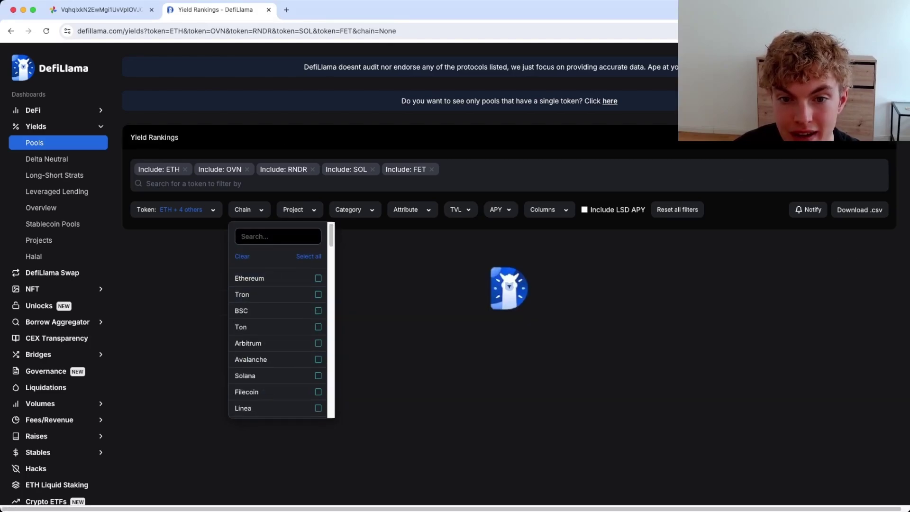
{"action": "left_click", "coordinate": [275, 278]}
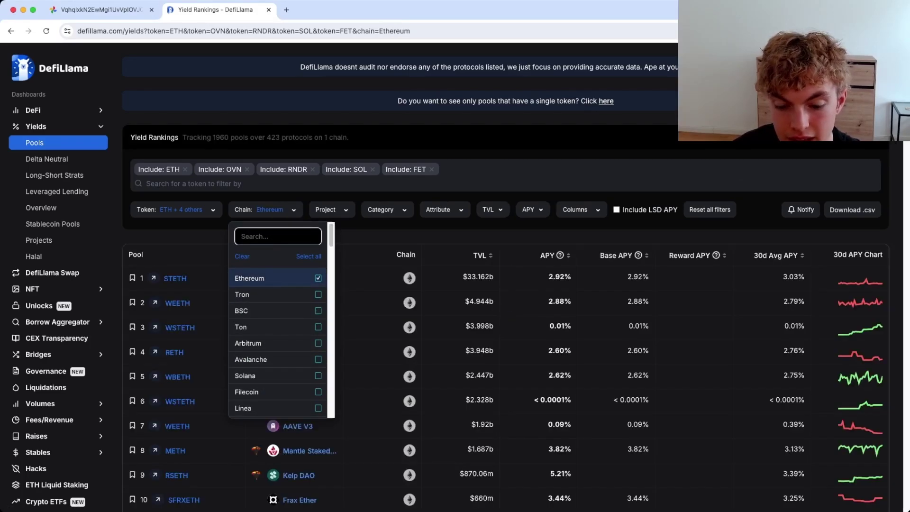
Add Optimism and Arbitrum to the chain filter.
{"action": "type", "text": "op"}
{"action": "left_click", "coordinate": [275, 279]}
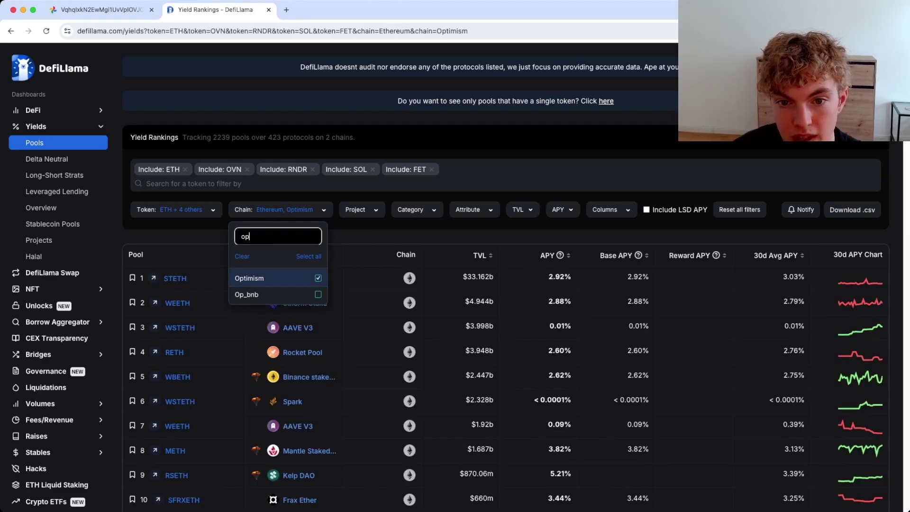
{"action": "type", "text": "a"}
{"action": "key", "text": "shift+Left"}
{"action": "key", "text": "shift+Left"}
{"action": "key", "text": "shift+Left"}
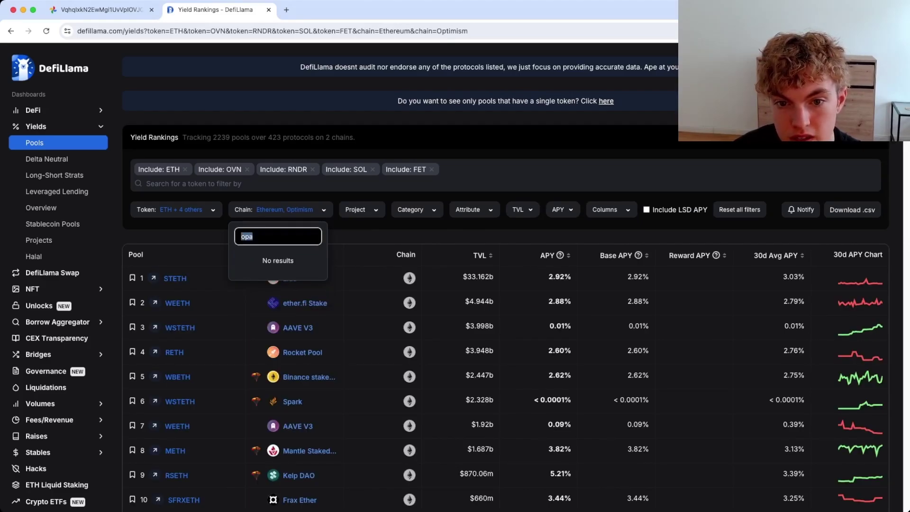
{"action": "type", "text": "arb"}
{"action": "left_click", "coordinate": [274, 278]}
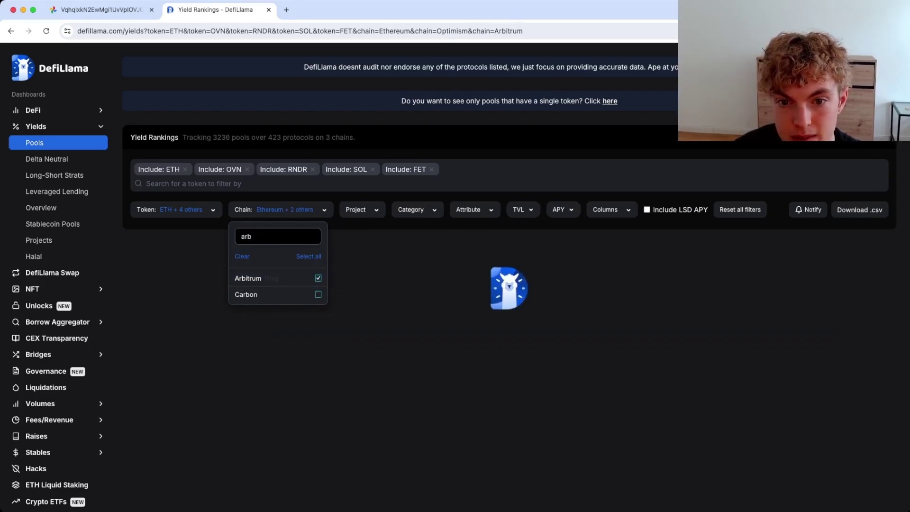
Add Base and Solana to the chain filter.
{"action": "key", "text": "shift+Left"}
{"action": "key", "text": "shift+Left"}
{"action": "key", "text": "shift+Left"}
{"action": "type", "text": "base"}
{"action": "left_click", "coordinate": [274, 278]}
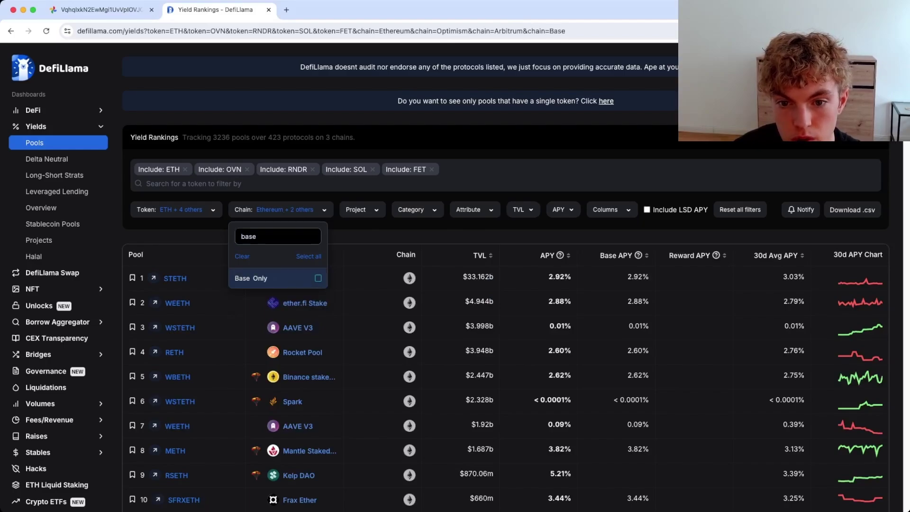
{"action": "key", "text": "shift+Left"}
{"action": "key", "text": "shift+Left"}
{"action": "key", "text": "shift+Left"}
{"action": "key", "text": "shift+Left"}
{"action": "type", "text": "solan"}
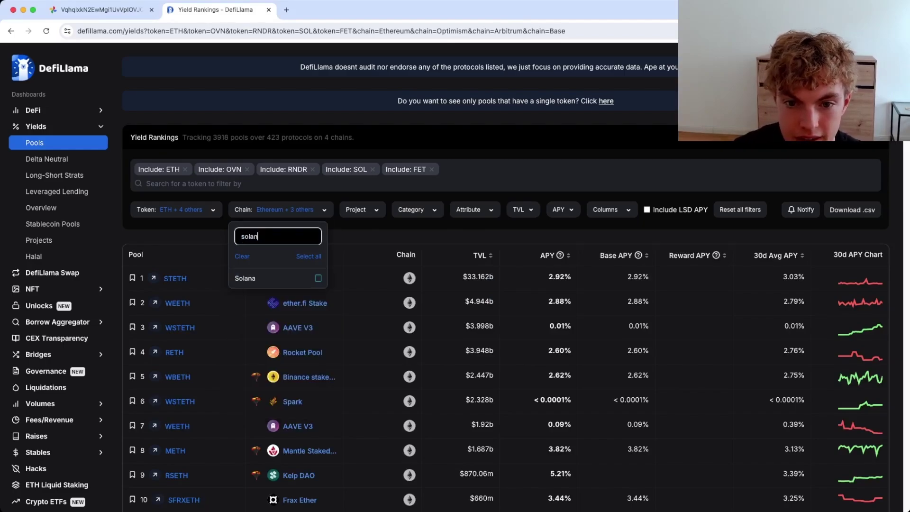
{"action": "left_click", "coordinate": [274, 279]}
Add Polygon and Polygon zkEVM to the chain filter and close the chain list.
{"action": "key", "text": "shift+Left"}
{"action": "key", "text": "shift+Left"}
{"action": "key", "text": "shift+Left"}
{"action": "key", "text": "shift+Left"}
{"action": "key", "text": "shift+Left"}
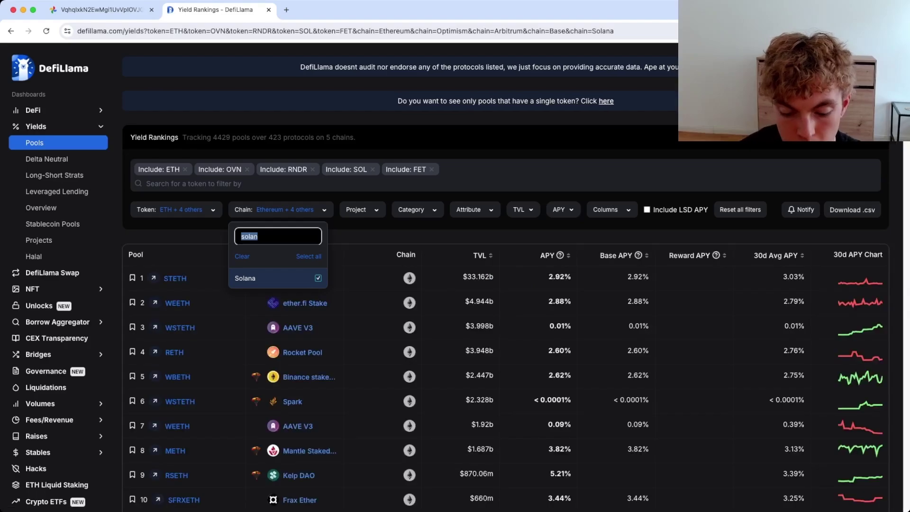
{"action": "type", "text": "polyg"}
{"action": "left_click", "coordinate": [275, 278]}
{"action": "left_click", "coordinate": [274, 294]}
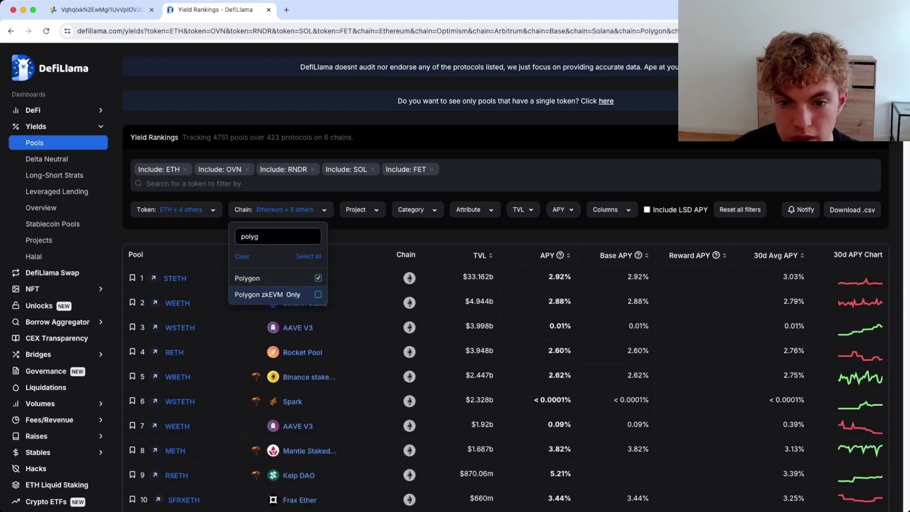
{"action": "left_click_drag", "start_coordinate": [212, 137], "coordinate": [355, 137]}
{"action": "left_click", "coordinate": [356, 138]}
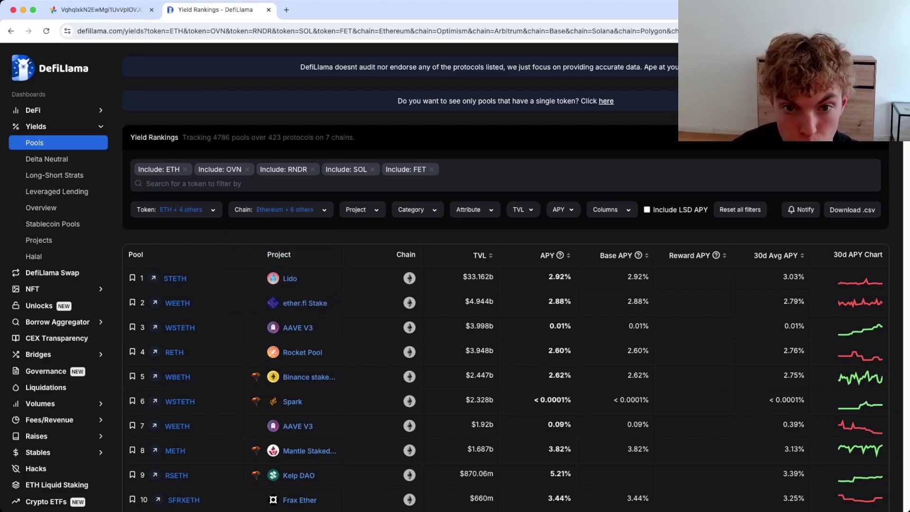
Look through the projects offered in the project filter.
{"action": "left_click", "coordinate": [363, 210]}
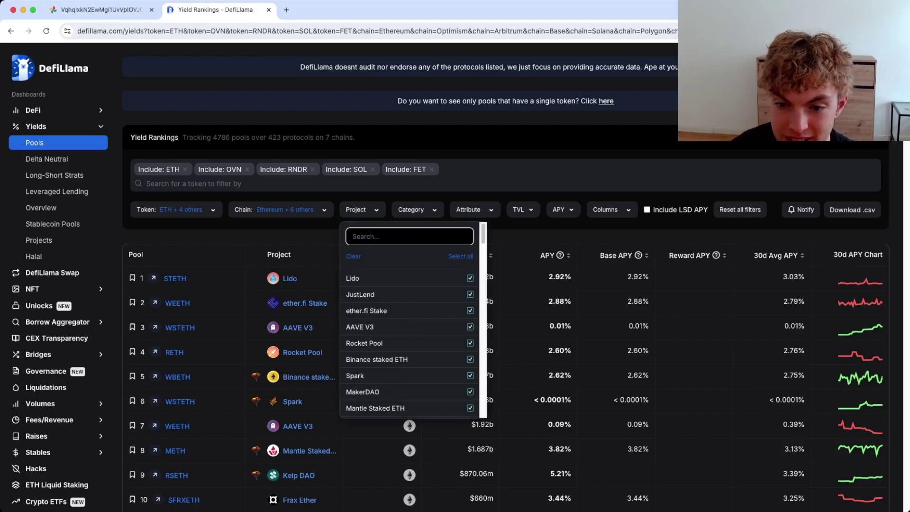
{"action": "key", "text": "Escape"}
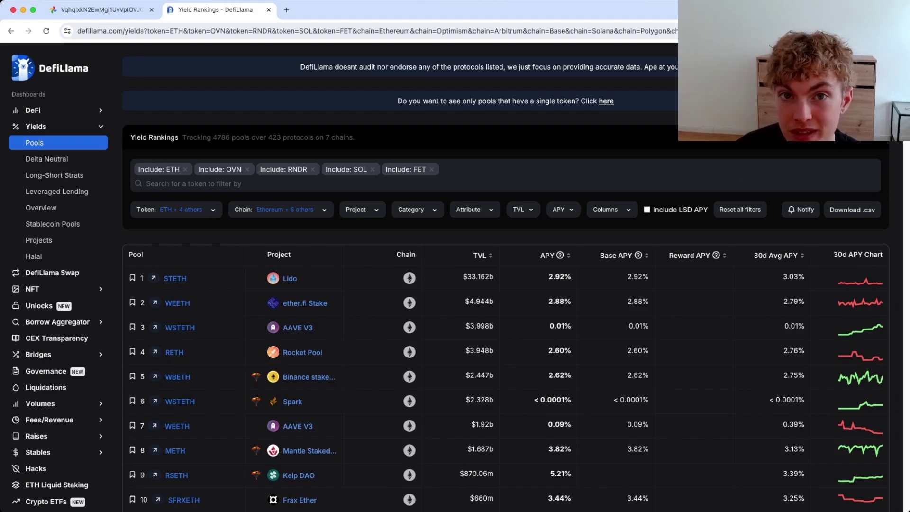
{"action": "left_click", "coordinate": [363, 210]}
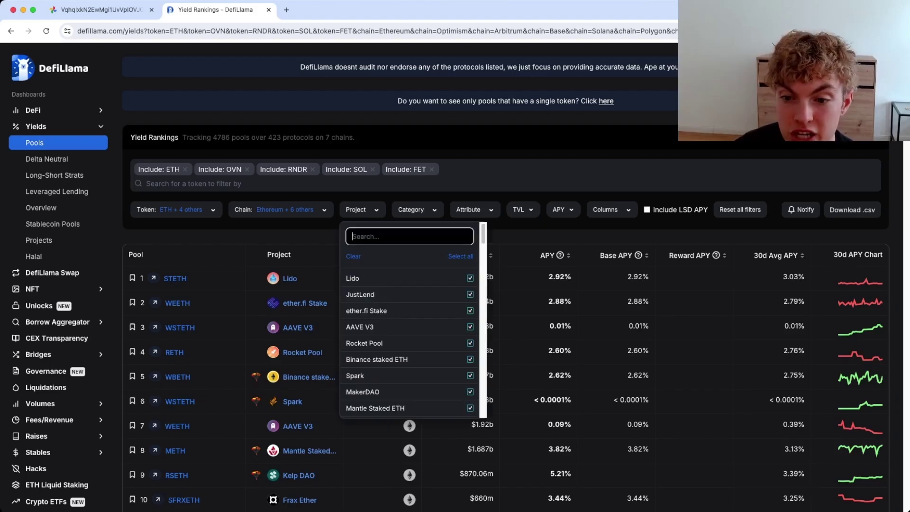
{"action": "scroll", "coordinate": [410, 332], "scroll_direction": "down", "scroll_amount": 3}
{"action": "scroll", "coordinate": [410, 332], "scroll_direction": "up", "scroll_amount": 3}
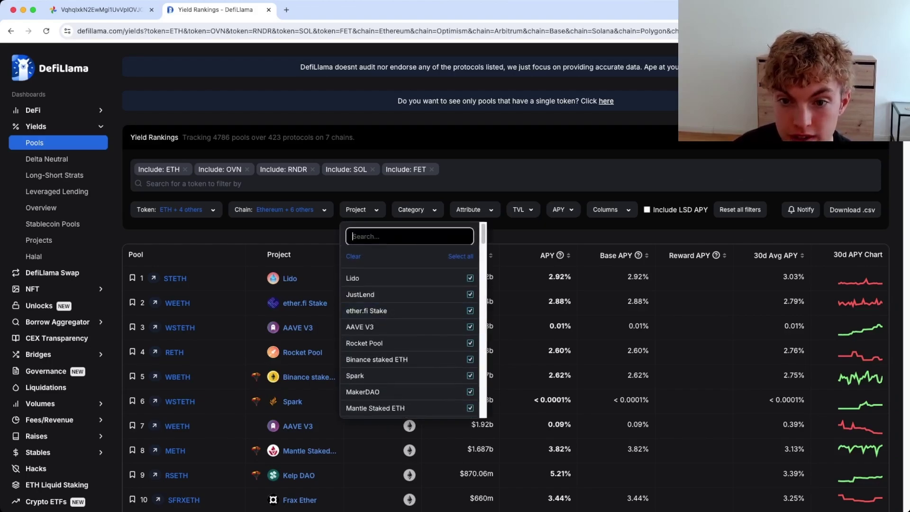
Clear all categories in the category filter and include Dexes.
{"action": "left_click", "coordinate": [413, 210]}
{"action": "left_click", "coordinate": [413, 210]}
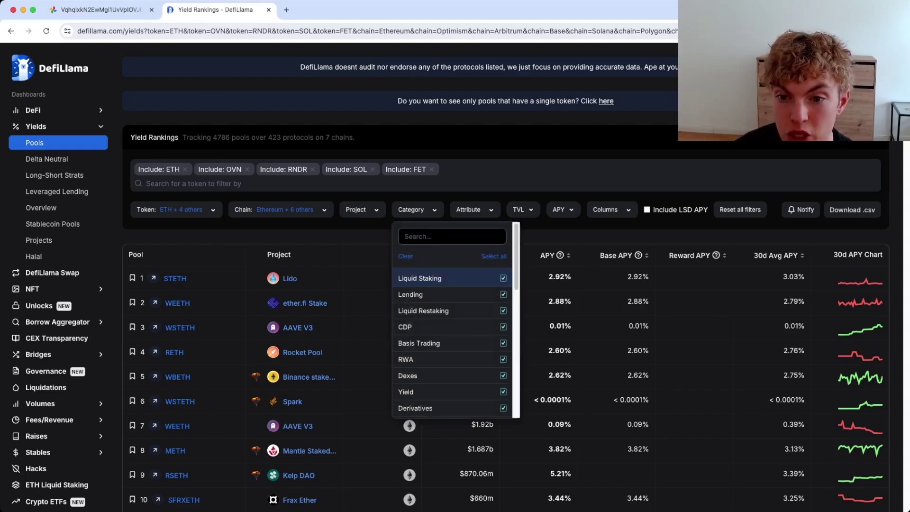
{"action": "left_click", "coordinate": [406, 256]}
{"action": "scroll", "coordinate": [451, 331], "scroll_direction": "down", "scroll_amount": 5}
{"action": "scroll", "coordinate": [450, 332], "scroll_direction": "up", "scroll_amount": 5}
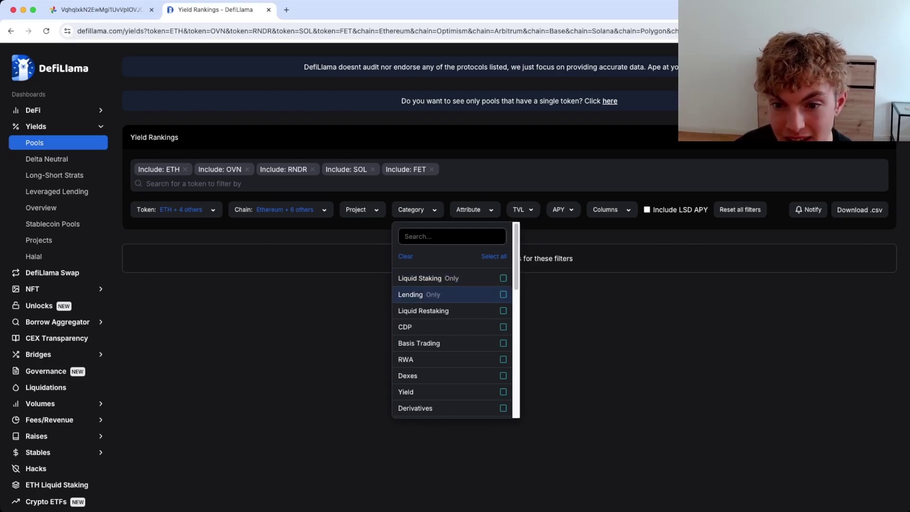
{"action": "scroll", "coordinate": [451, 294], "scroll_direction": "down", "scroll_amount": 4}
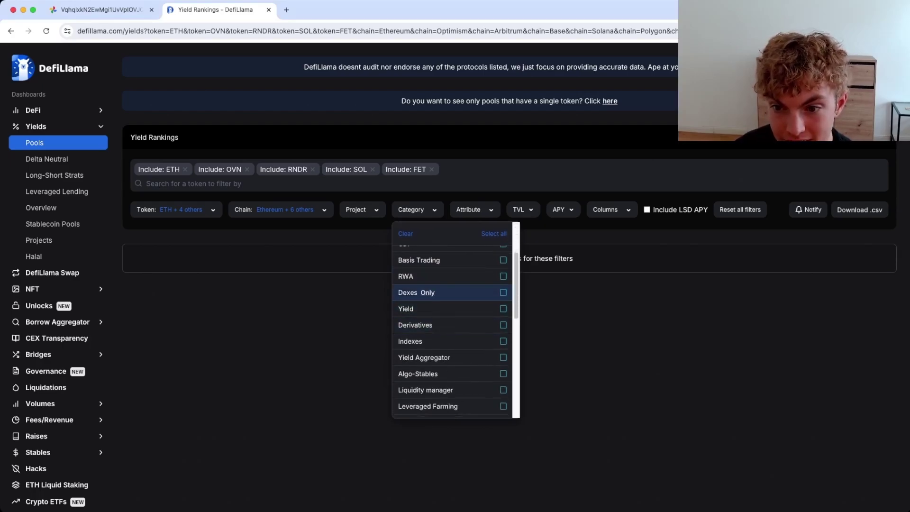
{"action": "left_click", "coordinate": [417, 292]}
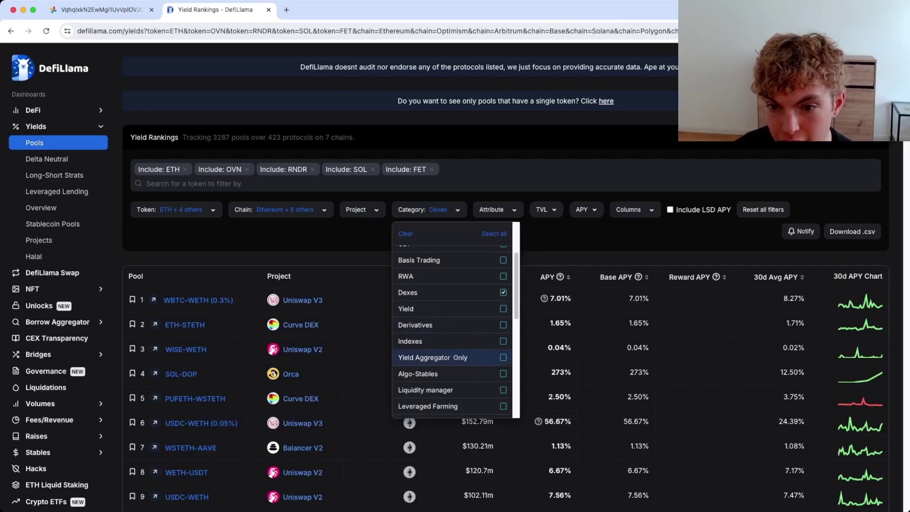
Add Yield Aggregator, Yield and Leveraged Farming to the category filter.
{"action": "left_click", "coordinate": [427, 357]}
{"action": "left_click", "coordinate": [405, 309]}
{"action": "scroll", "coordinate": [451, 308], "scroll_direction": "down", "scroll_amount": 2}
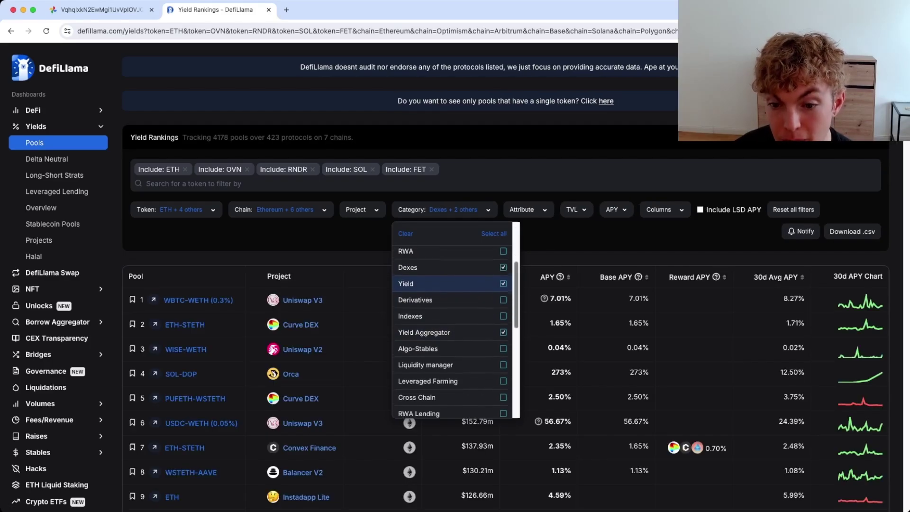
{"action": "left_click", "coordinate": [431, 363]}
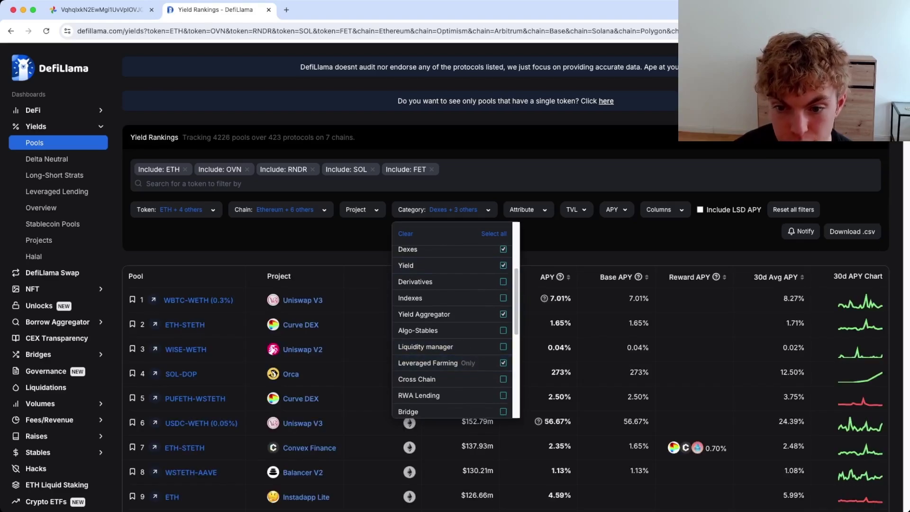
Add Farm to the category filter and close the category list.
{"action": "scroll", "coordinate": [451, 332], "scroll_direction": "down", "scroll_amount": 5}
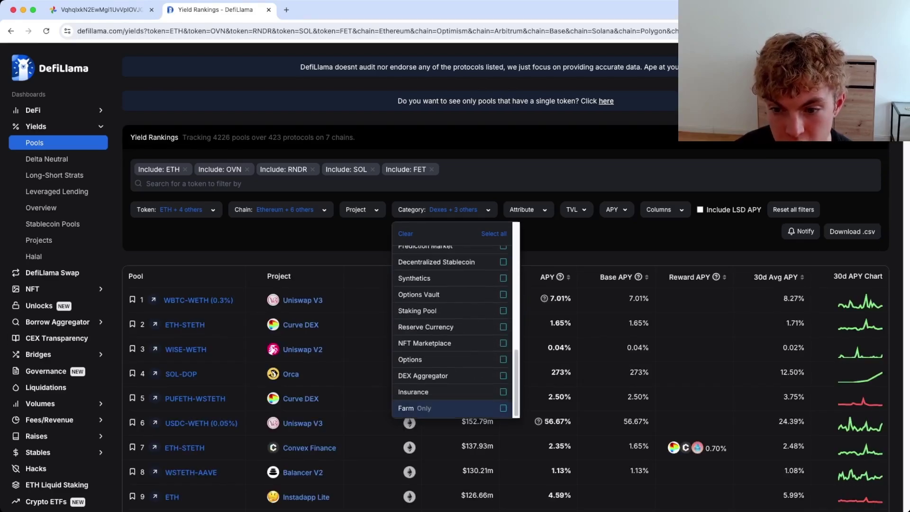
{"action": "left_click", "coordinate": [427, 408]}
{"action": "key", "text": "Escape"}
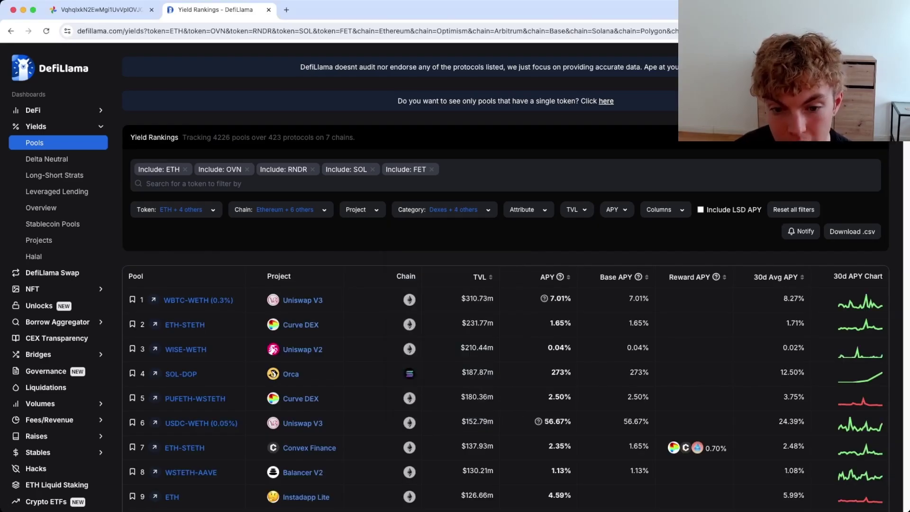
Try the Stablecoins attribute as a pool filter, look at the matching pools, and remove it again.
{"action": "left_click", "coordinate": [528, 210]}
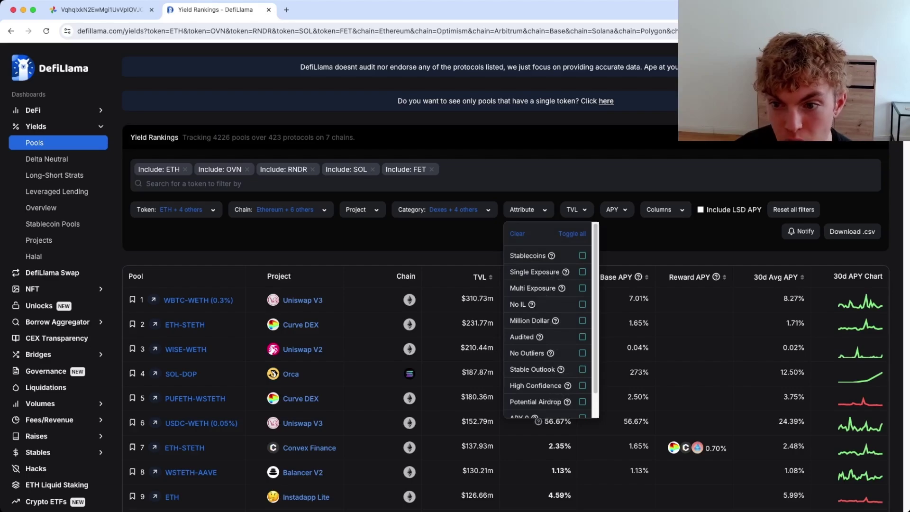
{"action": "left_click", "coordinate": [545, 256]}
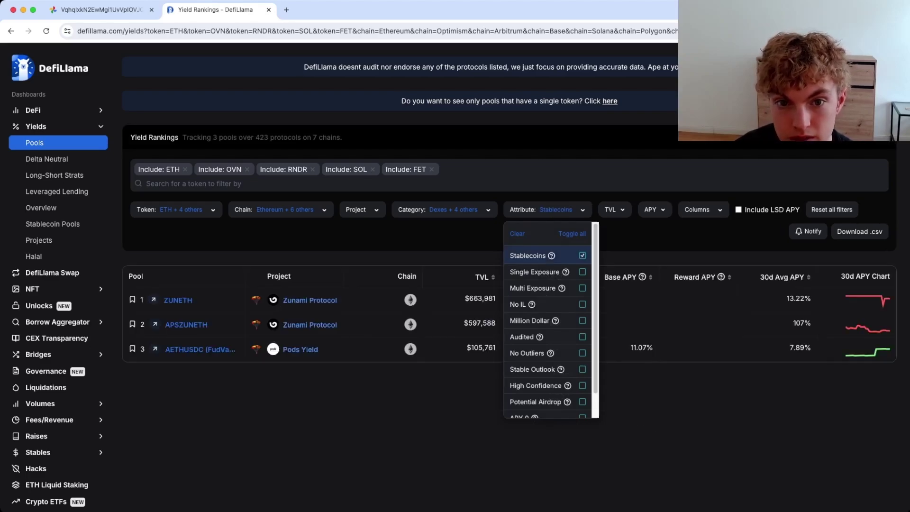
{"action": "left_click", "coordinate": [465, 237]}
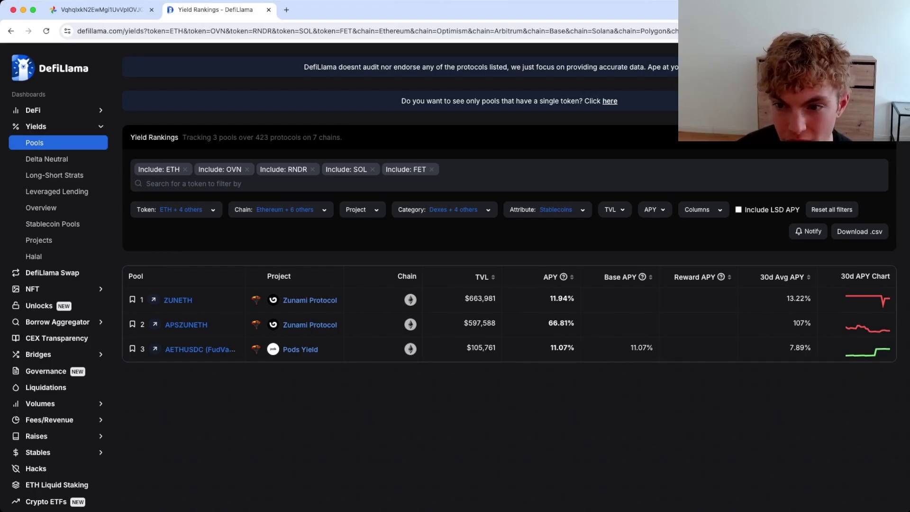
{"action": "left_click", "coordinate": [548, 209]}
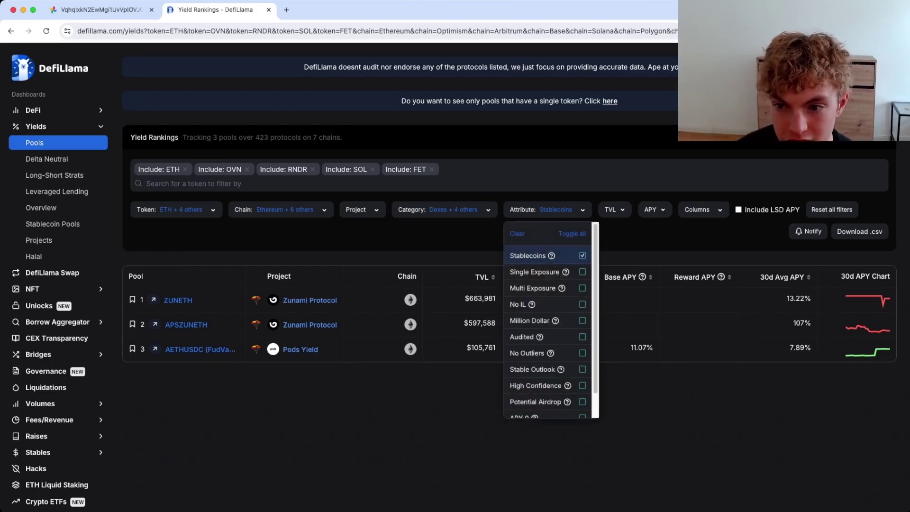
{"action": "left_click", "coordinate": [583, 256]}
Filter the pools by the attributes Audited, No Outliers, Stable Outlook and High Confidence, and check the tracked pool count.
{"action": "left_click", "coordinate": [583, 337]}
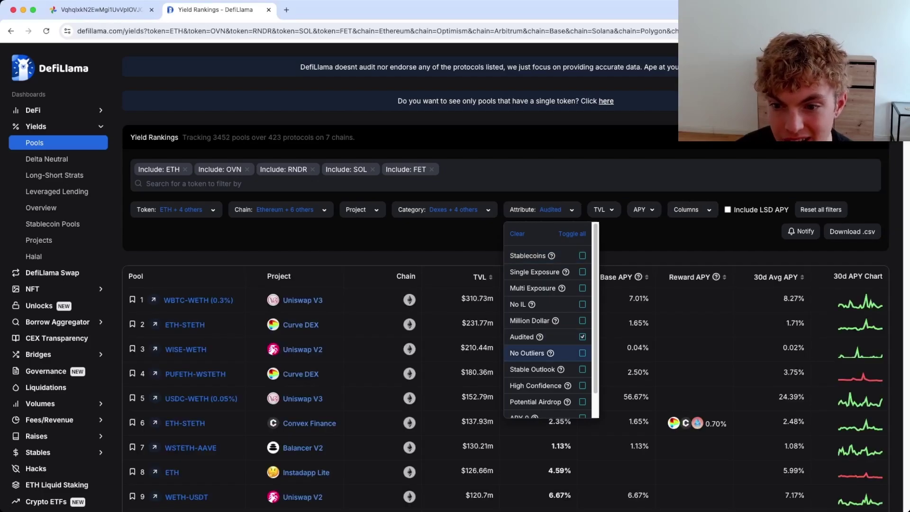
{"action": "left_click", "coordinate": [550, 353]}
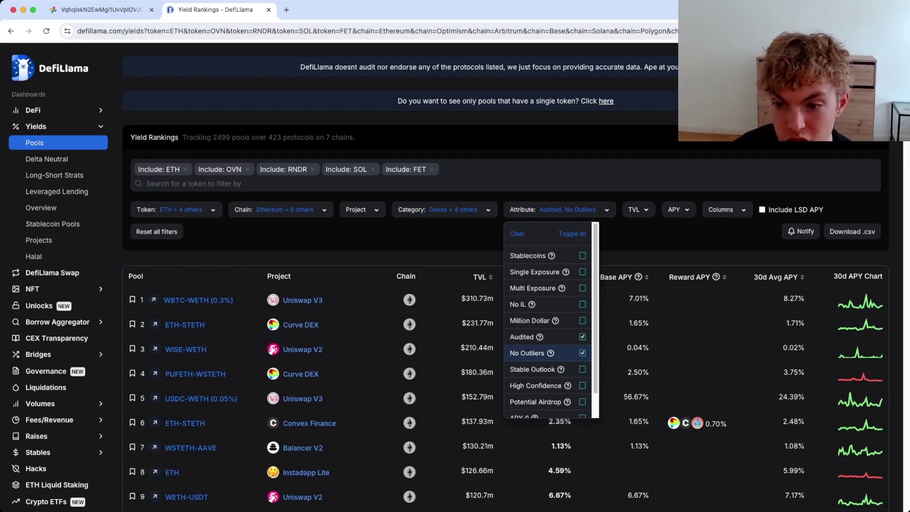
{"action": "scroll", "coordinate": [545, 354], "scroll_direction": "down", "scroll_amount": 1}
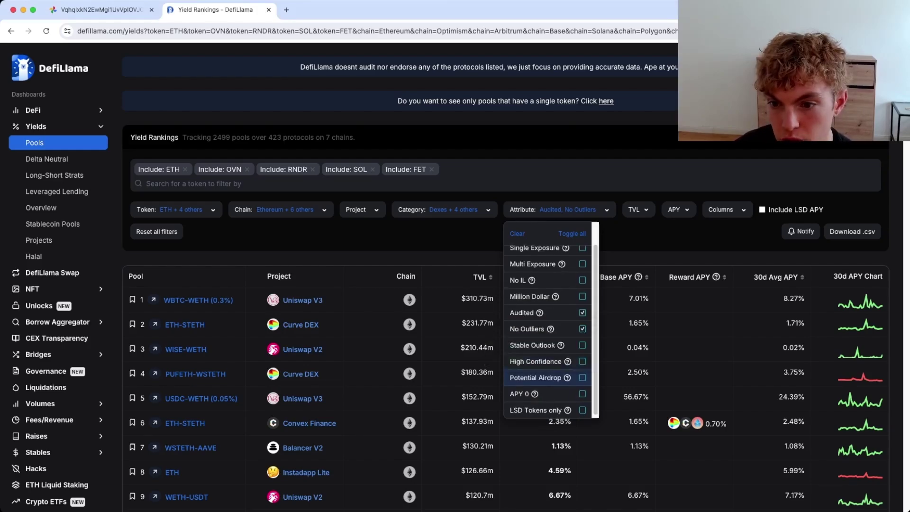
{"action": "left_click", "coordinate": [545, 355]}
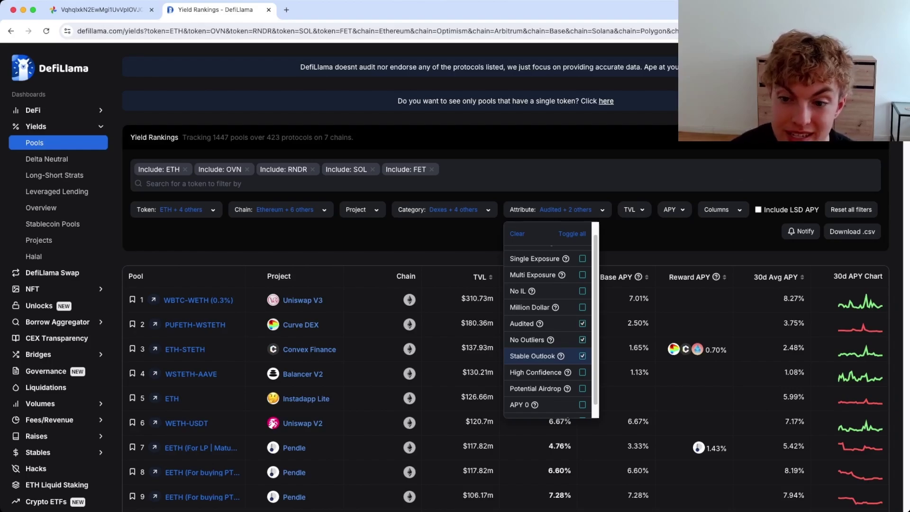
{"action": "left_click", "coordinate": [545, 372]}
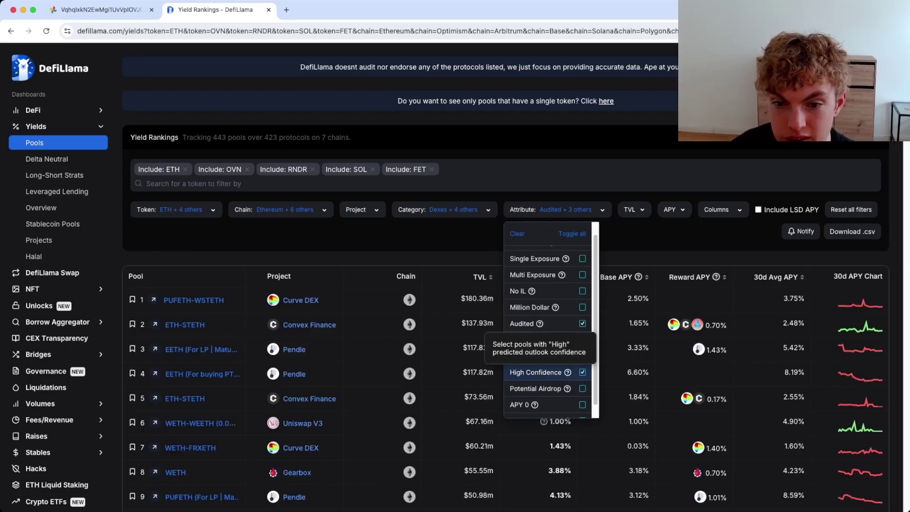
{"action": "key", "text": "Escape"}
{"action": "mouse_move", "coordinate": [213, 138]}
{"action": "left_mouse_down"}
{"action": "mouse_move", "coordinate": [227, 138]}
{"action": "mouse_move", "coordinate": [213, 138]}
{"action": "left_mouse_up"}
{"action": "left_click", "coordinate": [226, 137]}
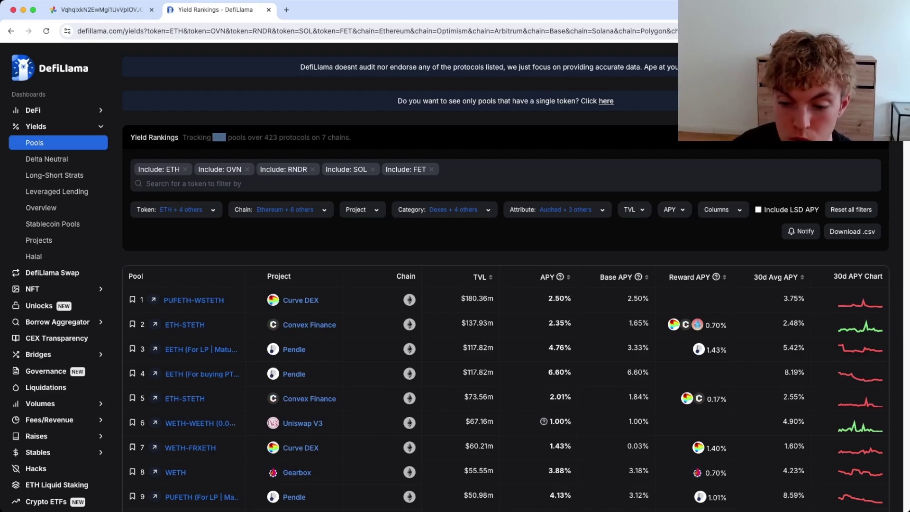
{"action": "left_click", "coordinate": [213, 138]}
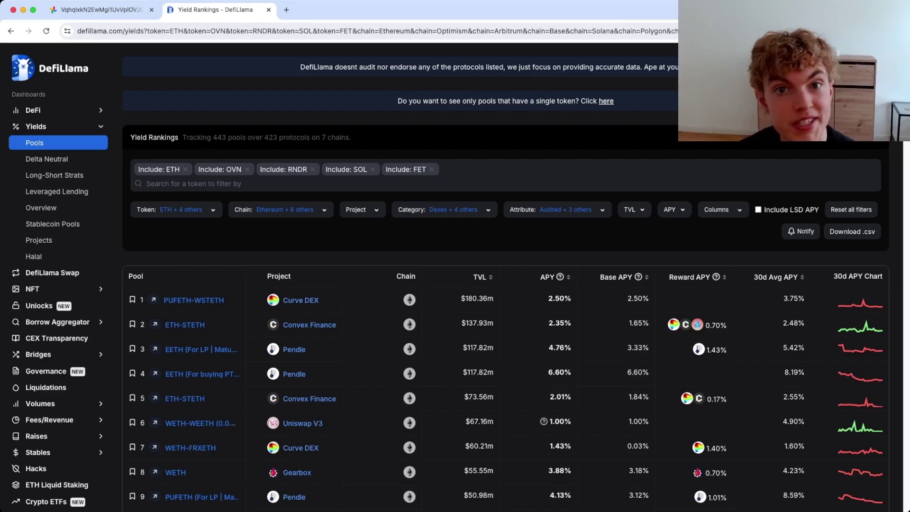
Set the minimum TVL filter to 10000000 and apply it.
{"action": "left_click", "coordinate": [635, 209]}
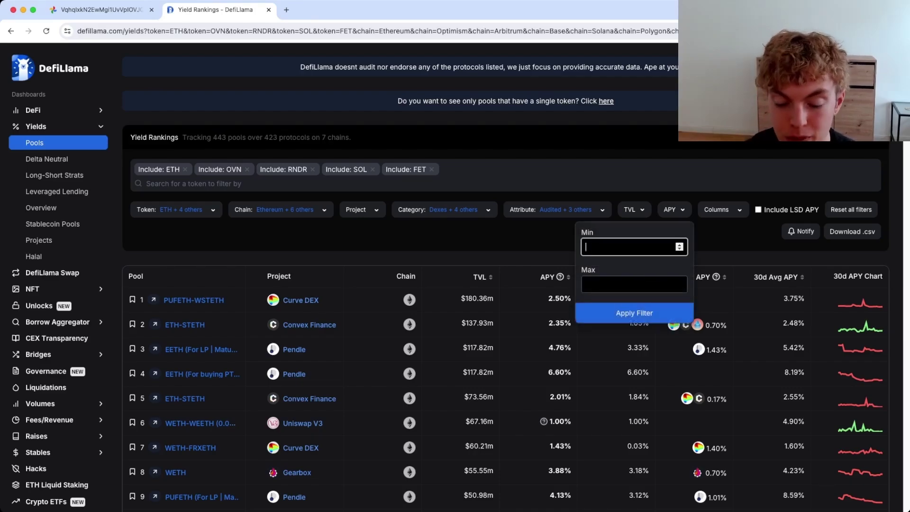
{"action": "type", "text": "10000000"}
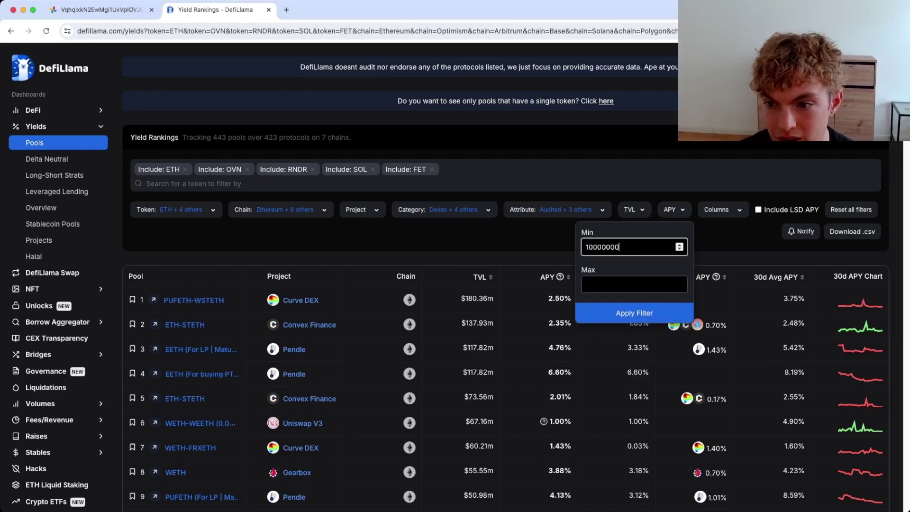
{"action": "key", "text": "Return"}
{"action": "key", "text": "Escape"}
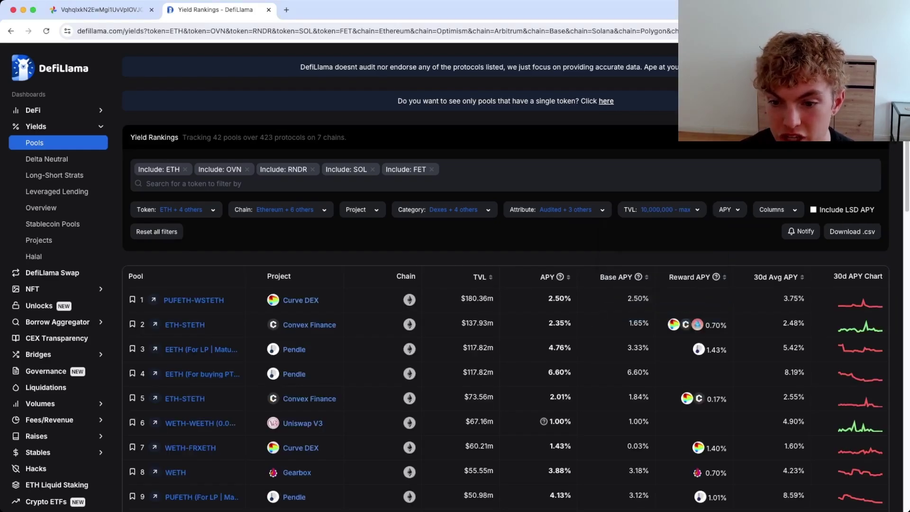
Look through the filtered pools and sort them by 30d Avg APY from highest to lowest.
{"action": "scroll", "coordinate": [506, 277], "scroll_direction": "down", "scroll_amount": 8}
{"action": "scroll", "coordinate": [505, 277], "scroll_direction": "up", "scroll_amount": 10}
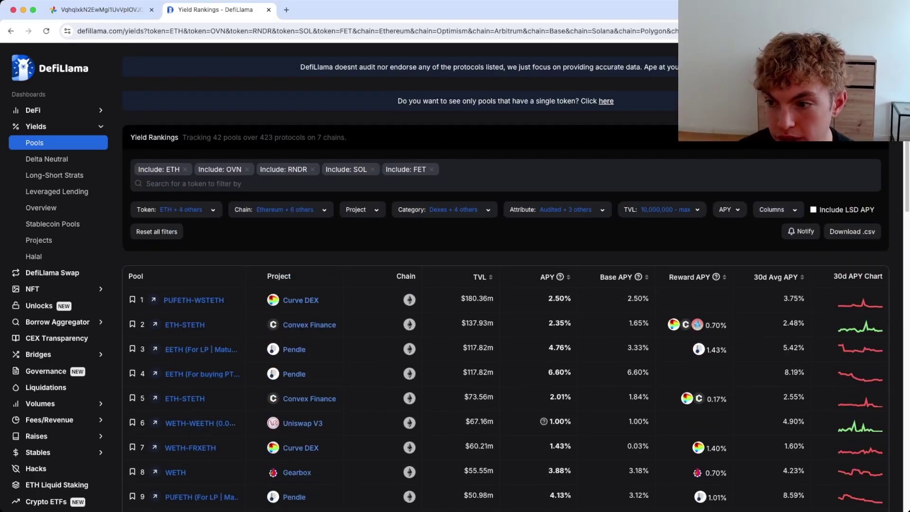
{"action": "left_click", "coordinate": [802, 278]}
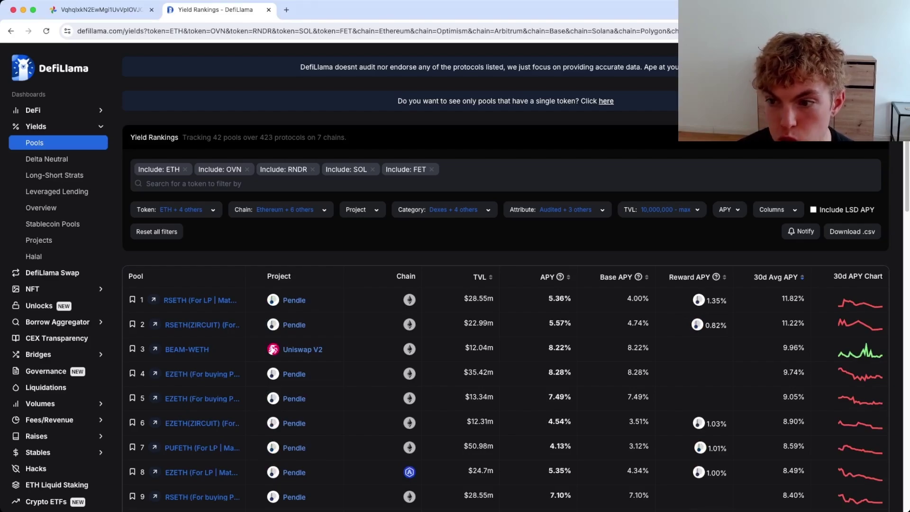
Set the minimum TVL filter to 1,000,000 and apply it.
{"action": "left_click", "coordinate": [662, 210]}
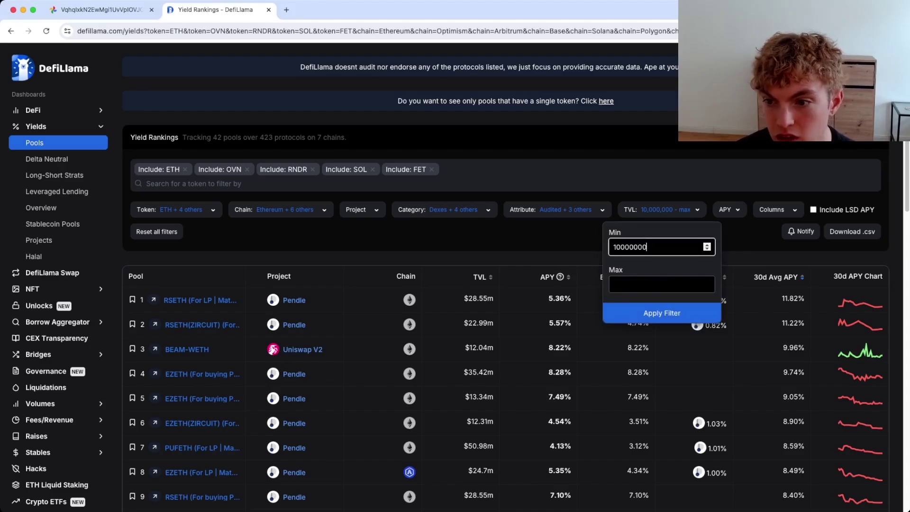
{"action": "key", "text": "BackSpace"}
{"action": "left_click", "coordinate": [662, 313]}
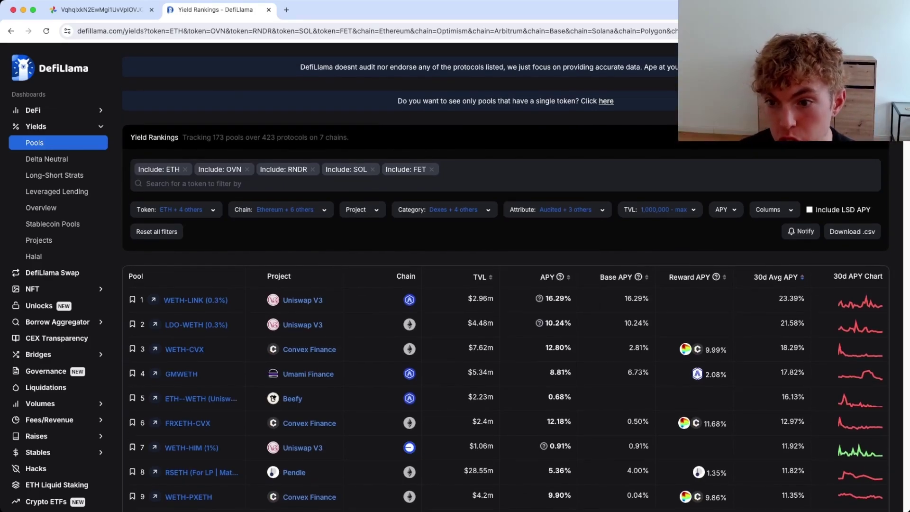
Clear all attribute filters and sort the pools by Base APY from highest to lowest.
{"action": "left_click", "coordinate": [558, 209]}
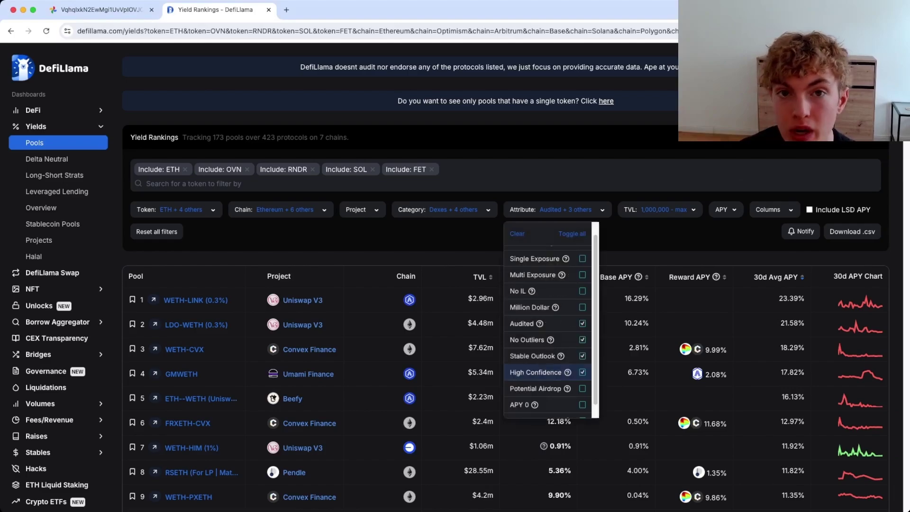
{"action": "left_click", "coordinate": [517, 234]}
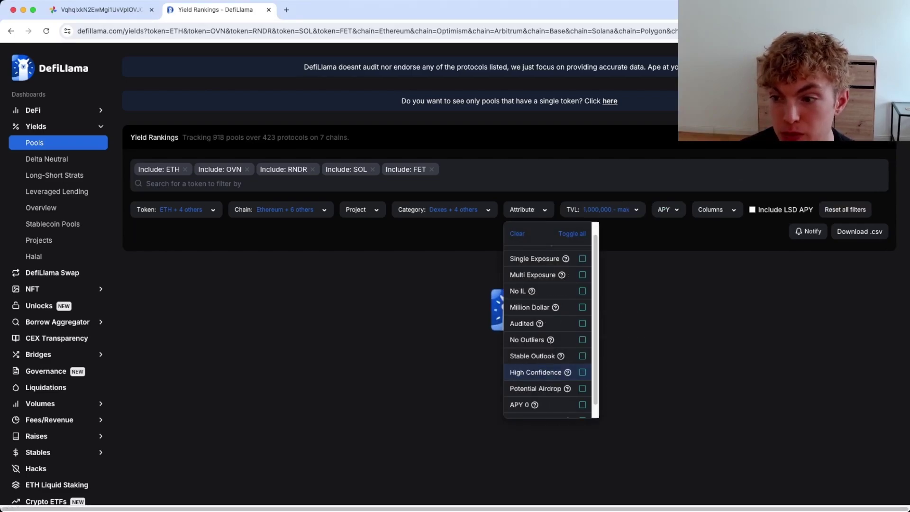
{"action": "left_click", "coordinate": [647, 278]}
{"action": "double_click", "coordinate": [647, 277]}
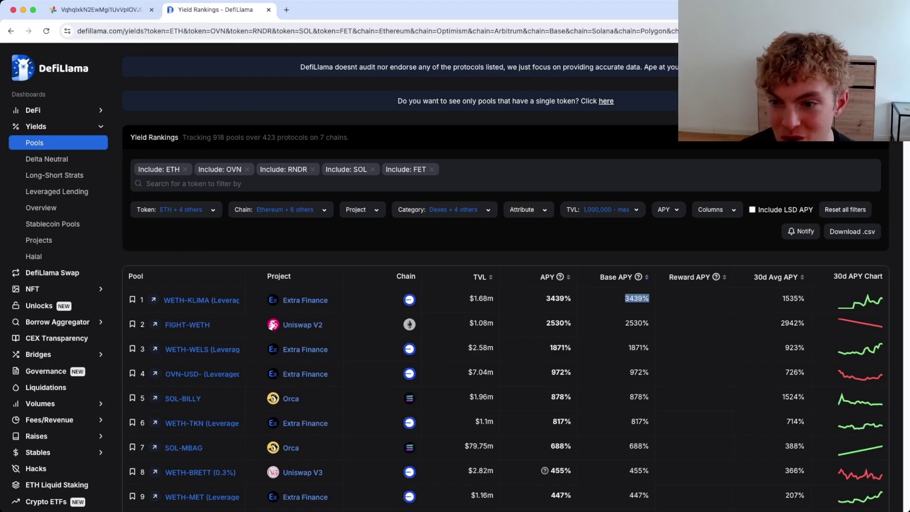
Review the pools with the highest base APY down the ranking.
{"action": "left_click_drag", "start_coordinate": [625, 323], "coordinate": [649, 323]}
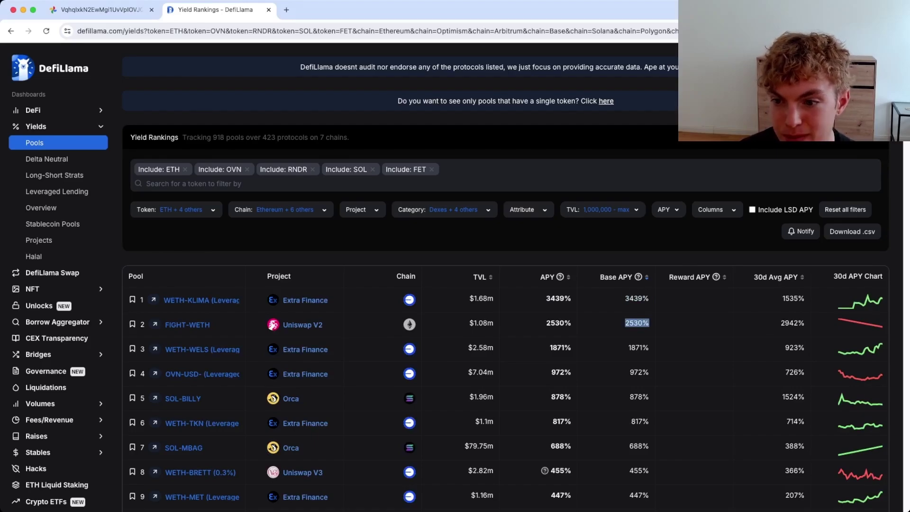
{"action": "scroll", "coordinate": [654, 332], "scroll_direction": "down", "scroll_amount": 14}
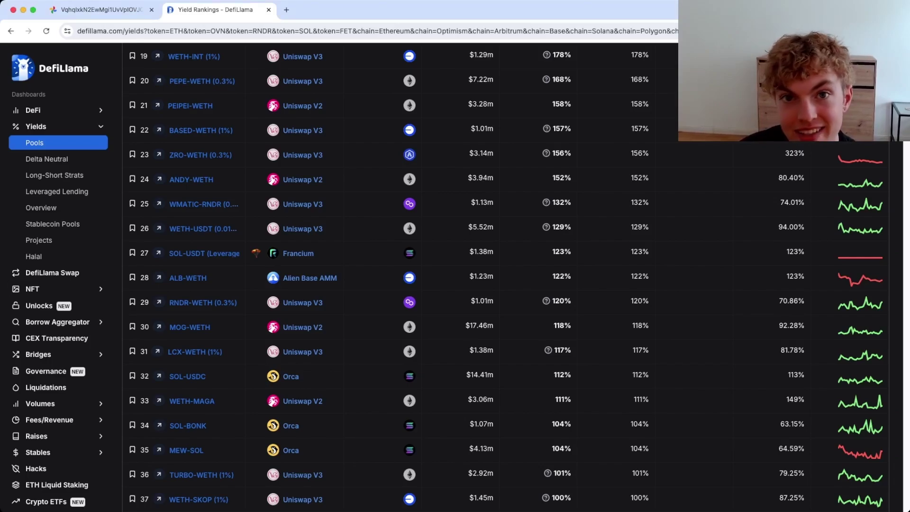
{"action": "scroll", "coordinate": [506, 285], "scroll_direction": "down", "scroll_amount": 6}
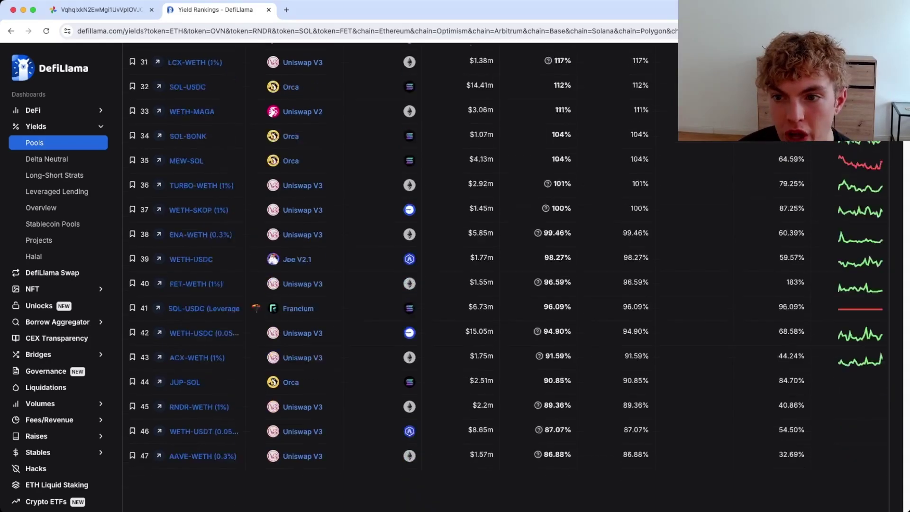
{"action": "scroll", "coordinate": [506, 284], "scroll_direction": "up", "scroll_amount": 20}
Filter the pools by the No Outliers attribute.
{"action": "left_click", "coordinate": [528, 210]}
{"action": "scroll", "coordinate": [536, 307], "scroll_direction": "down", "scroll_amount": 1}
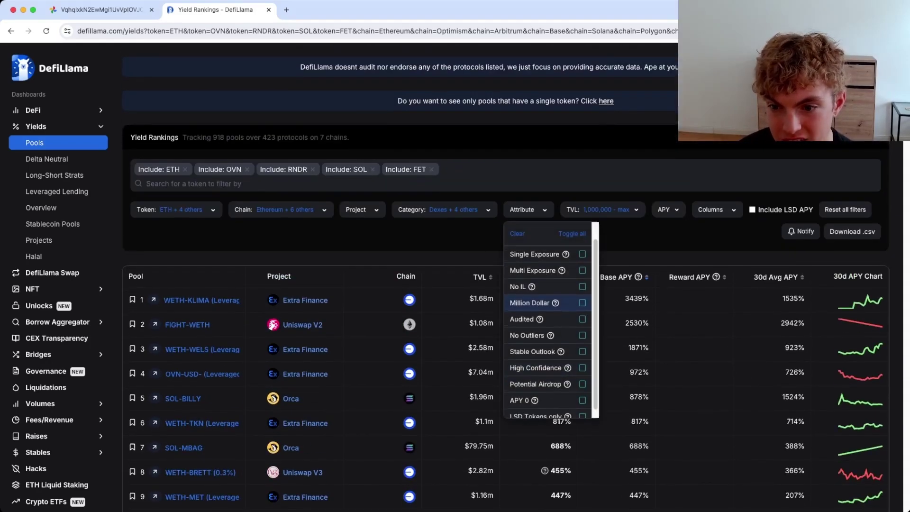
{"action": "scroll", "coordinate": [545, 332], "scroll_direction": "down", "scroll_amount": 1}
{"action": "mouse_move", "coordinate": [551, 327]}
{"action": "scroll", "coordinate": [551, 327], "scroll_direction": "up", "scroll_amount": 2}
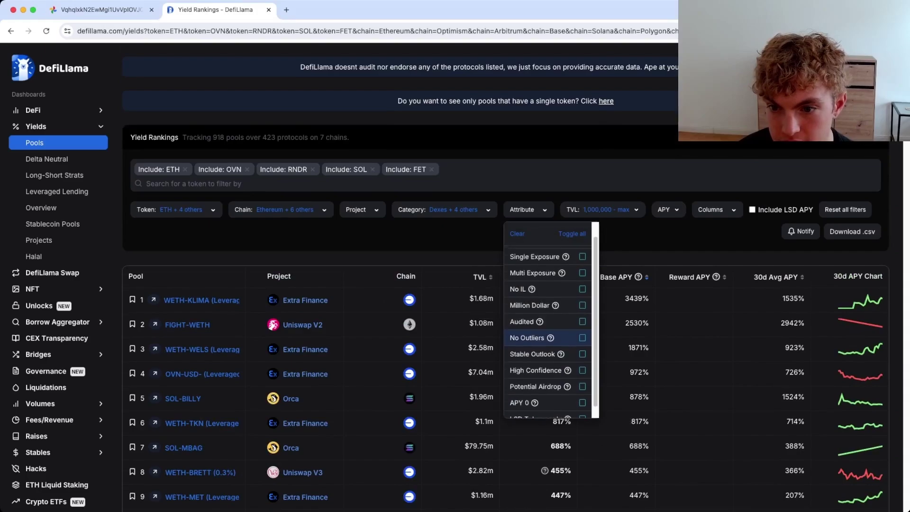
{"action": "left_click", "coordinate": [545, 349]}
Compare the base APY with the 30-day average APY of the top-ranked pools.
{"action": "scroll", "coordinate": [545, 350], "scroll_direction": "down", "scroll_amount": 1}
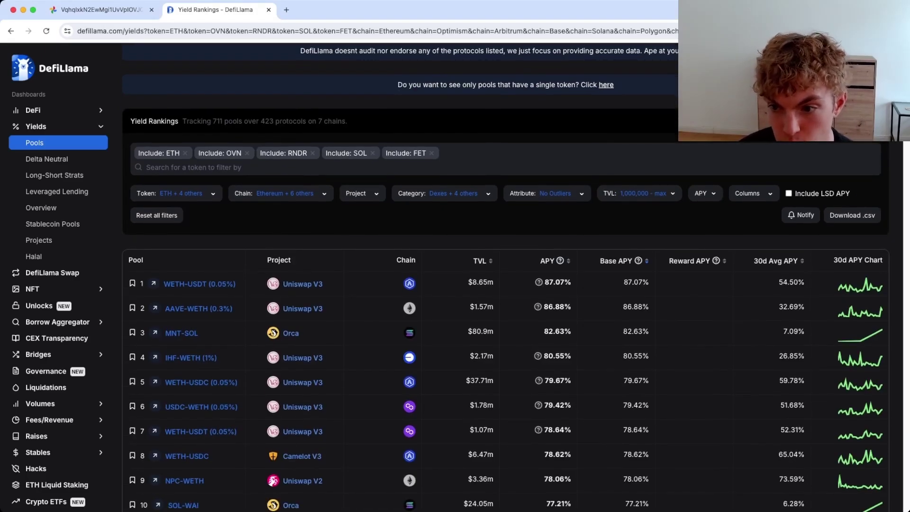
{"action": "left_click_drag", "start_coordinate": [623, 283], "coordinate": [650, 307]}
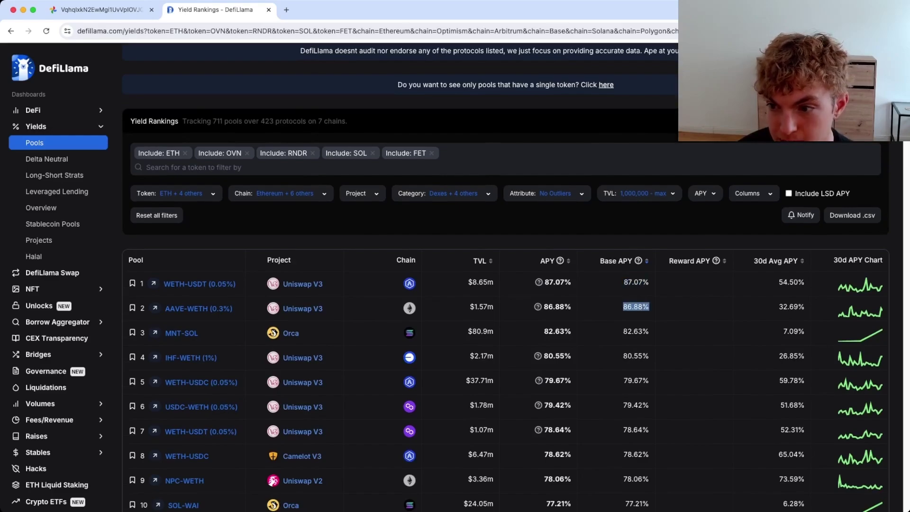
{"action": "left_click_drag", "start_coordinate": [778, 283], "coordinate": [805, 307]}
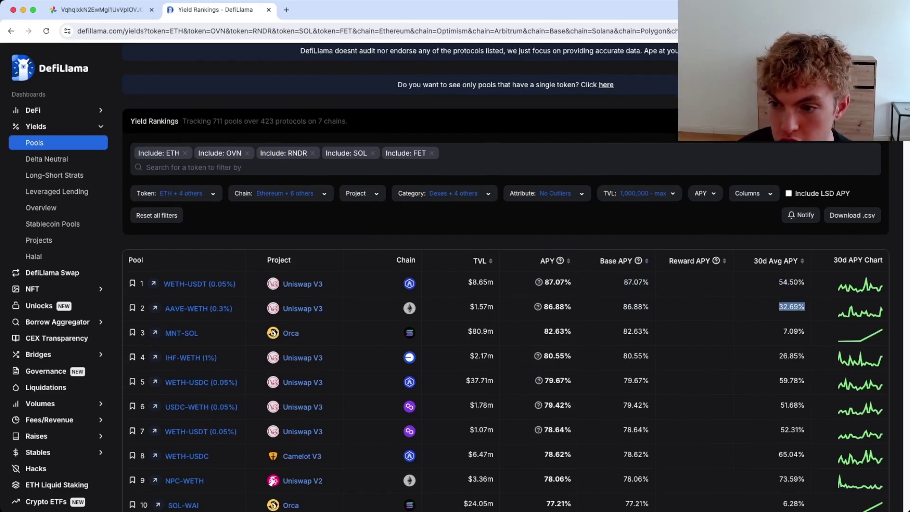
Replace the No Outliers attribute filter with Audited and look over the top pools.
{"action": "left_click", "coordinate": [547, 194]}
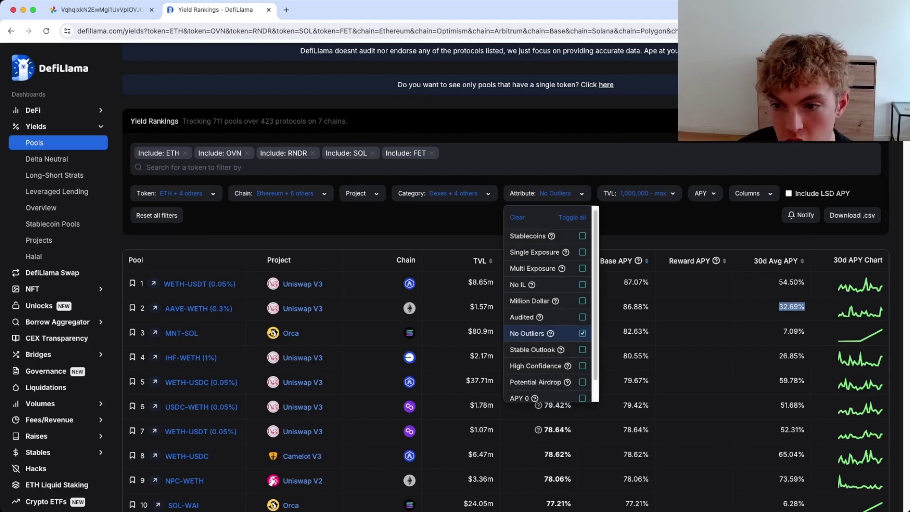
{"action": "left_click", "coordinate": [548, 333]}
{"action": "left_click", "coordinate": [548, 333]}
{"action": "left_click", "coordinate": [664, 235]}
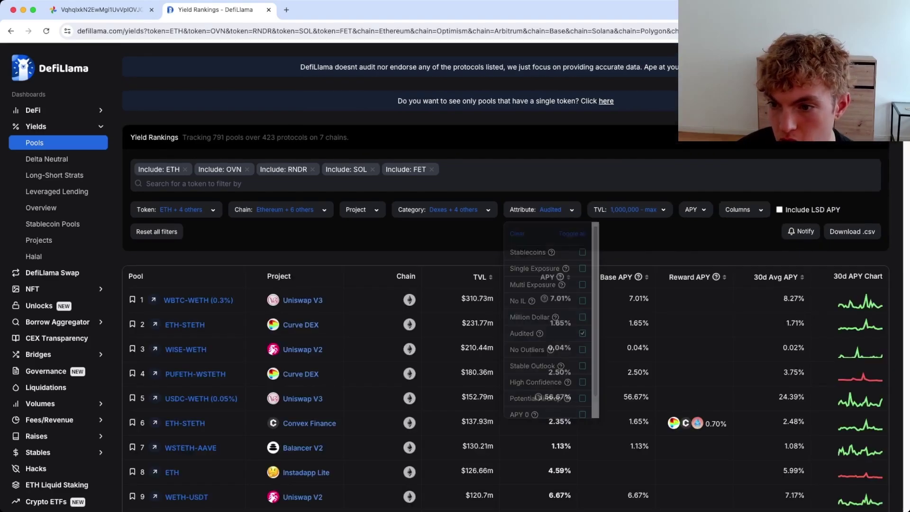
{"action": "scroll", "coordinate": [505, 280], "scroll_direction": "down", "scroll_amount": 2}
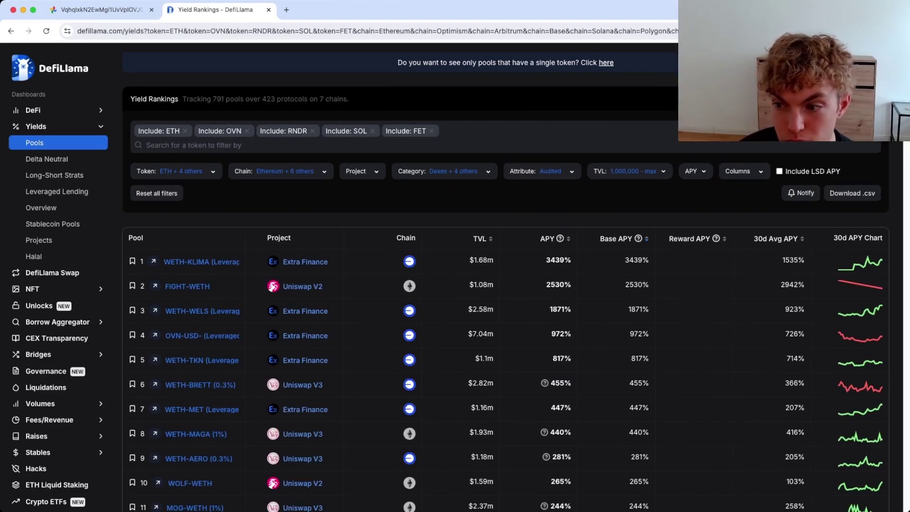
{"action": "scroll", "coordinate": [505, 280], "scroll_direction": "up", "scroll_amount": 2}
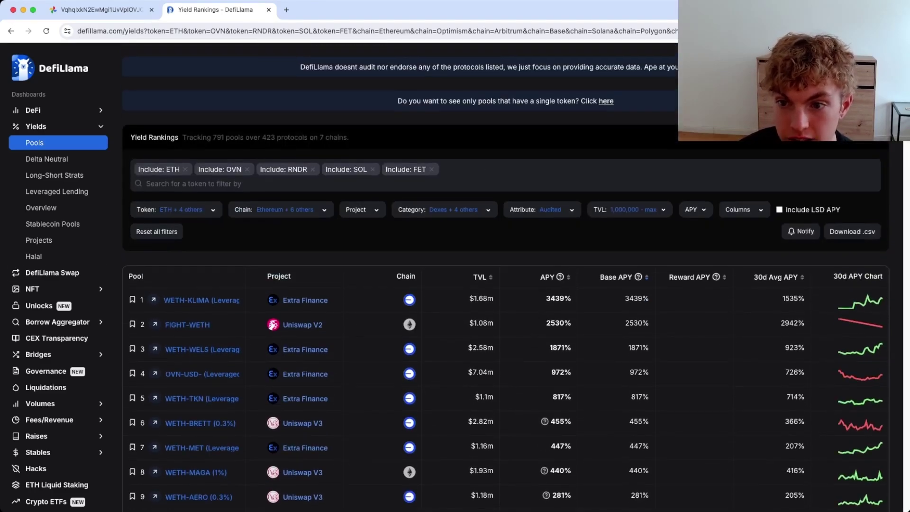
Add the Stable Outlook attribute to the Audited filter and rank the pools by base APY.
{"action": "left_click", "coordinate": [542, 210]}
{"action": "left_click", "coordinate": [543, 209]}
{"action": "left_click", "coordinate": [542, 210]}
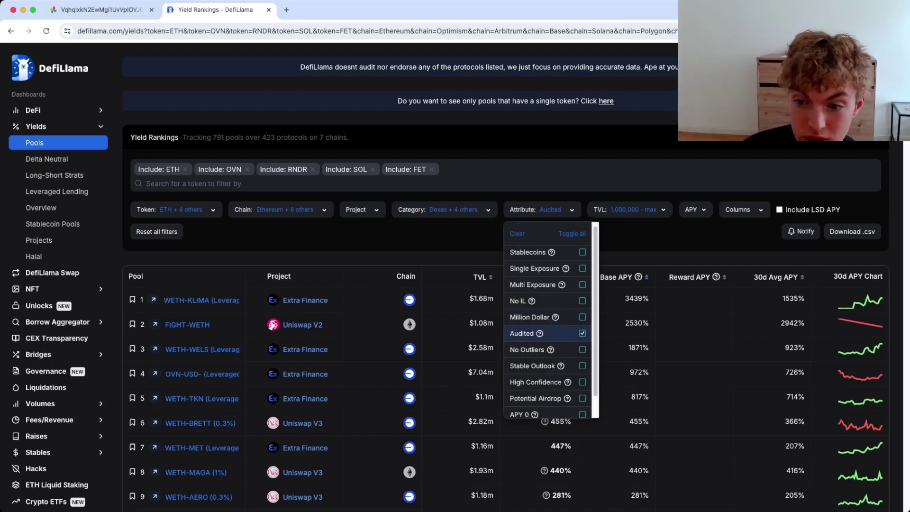
{"action": "scroll", "coordinate": [550, 332], "scroll_direction": "down", "scroll_amount": 1}
{"action": "scroll", "coordinate": [551, 332], "scroll_direction": "up", "scroll_amount": 2}
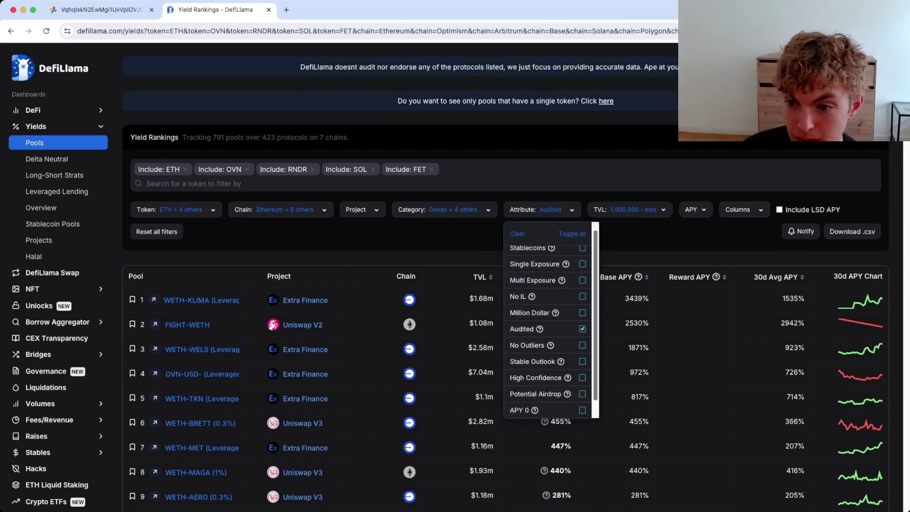
{"action": "scroll", "coordinate": [551, 327], "scroll_direction": "down", "scroll_amount": 1}
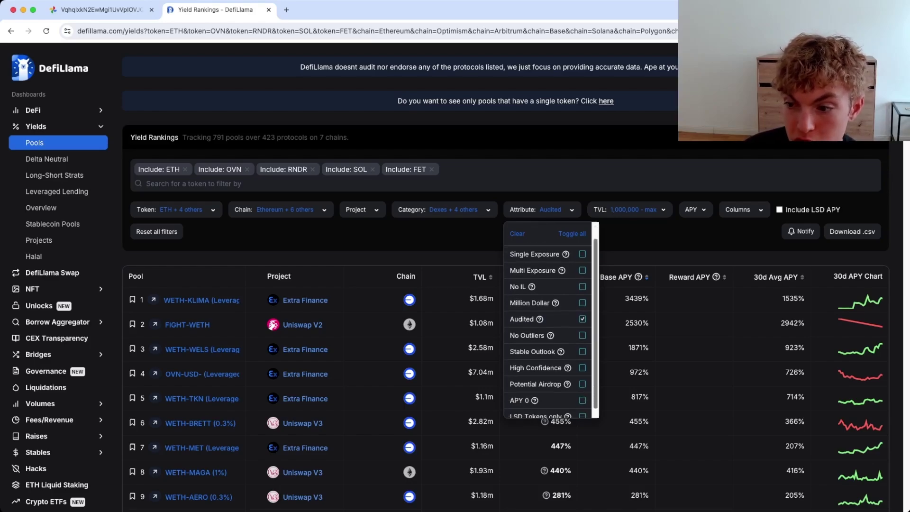
{"action": "scroll", "coordinate": [550, 318], "scroll_direction": "up", "scroll_amount": 1}
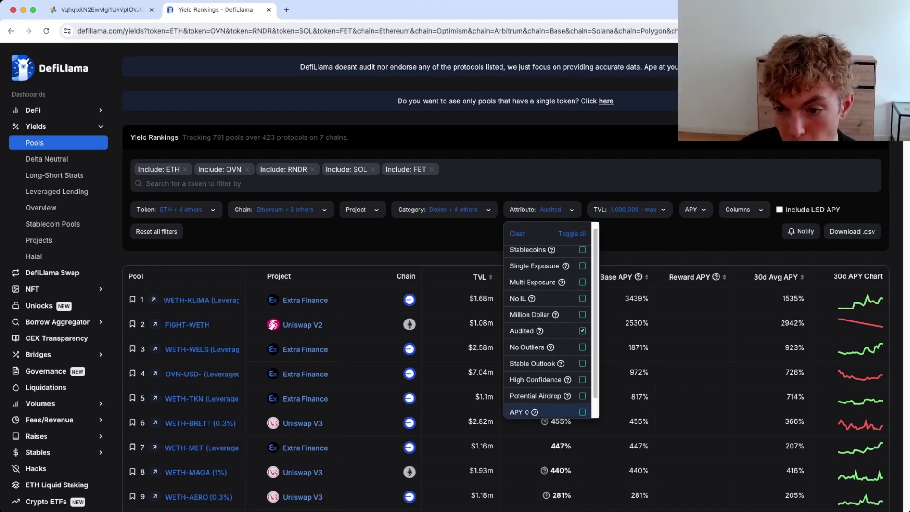
{"action": "left_click", "coordinate": [582, 363]}
{"action": "left_click", "coordinate": [647, 277]}
{"action": "scroll", "coordinate": [647, 277], "scroll_direction": "down", "scroll_amount": 4}
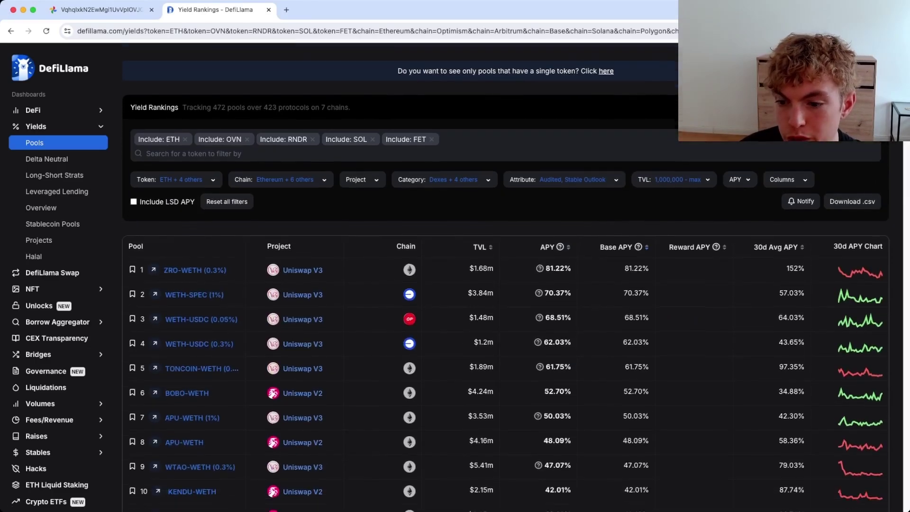
Compare the base APY of the top-ranked ZRO-WETH pool with its 30-day average APY.
{"action": "scroll", "coordinate": [646, 276], "scroll_direction": "up", "scroll_amount": 4}
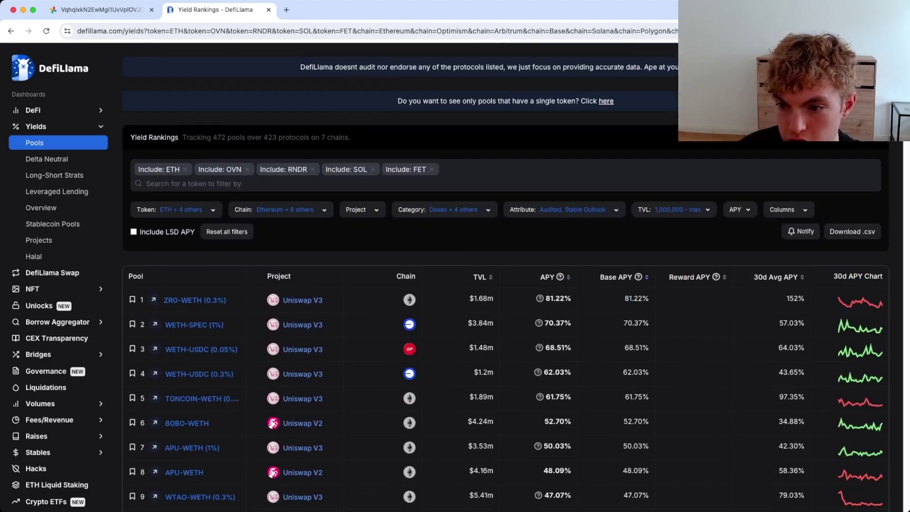
{"action": "scroll", "coordinate": [636, 323], "scroll_direction": "down", "scroll_amount": 1}
{"action": "scroll", "coordinate": [505, 322], "scroll_direction": "down", "scroll_amount": 1}
{"action": "scroll", "coordinate": [505, 322], "scroll_direction": "up", "scroll_amount": 2}
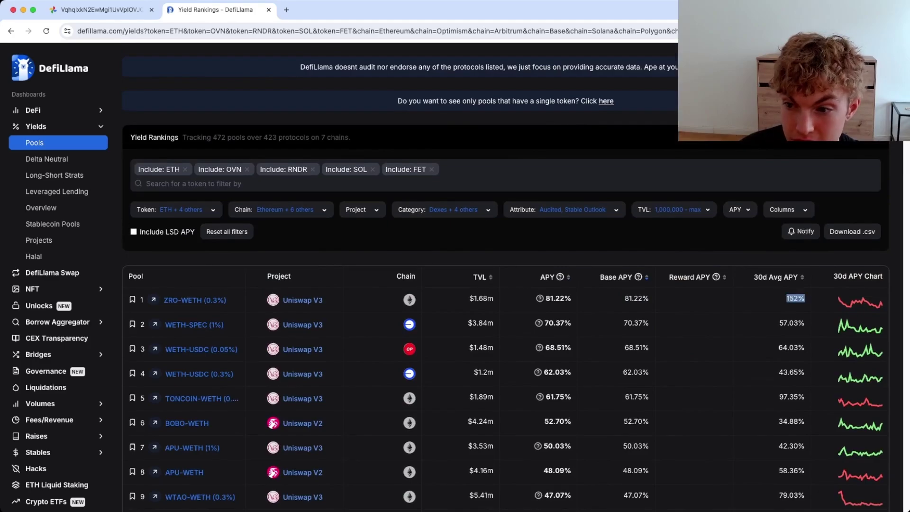
{"action": "double_click", "coordinate": [637, 298]}
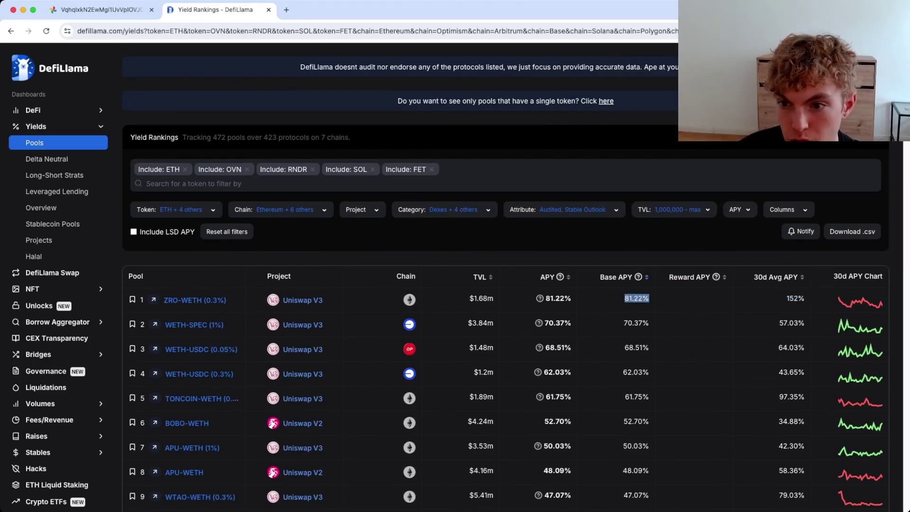
Replace the Stable Outlook attribute filter with High Confidence, keeping Audited, and look over the pools by base APY.
{"action": "left_click", "coordinate": [564, 210]}
{"action": "left_click", "coordinate": [583, 363]}
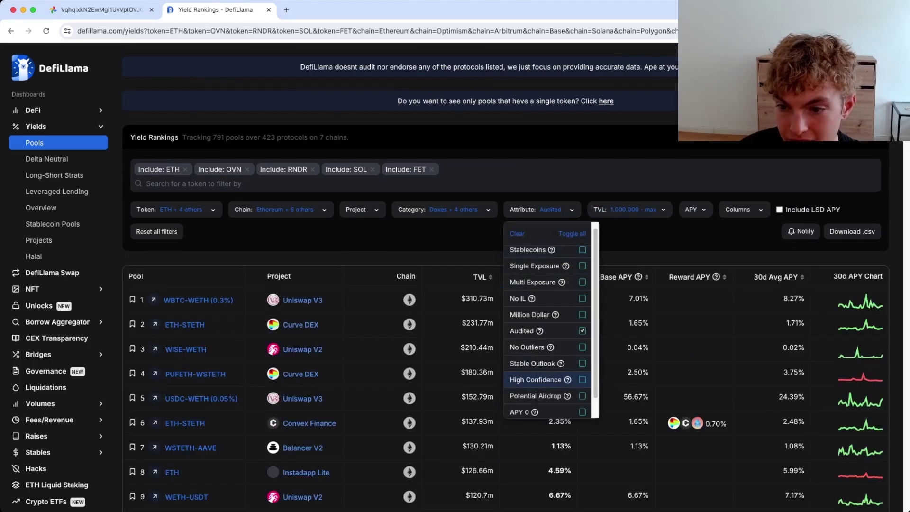
{"action": "left_click", "coordinate": [583, 380]}
{"action": "scroll", "coordinate": [502, 277], "scroll_direction": "down", "scroll_amount": 9}
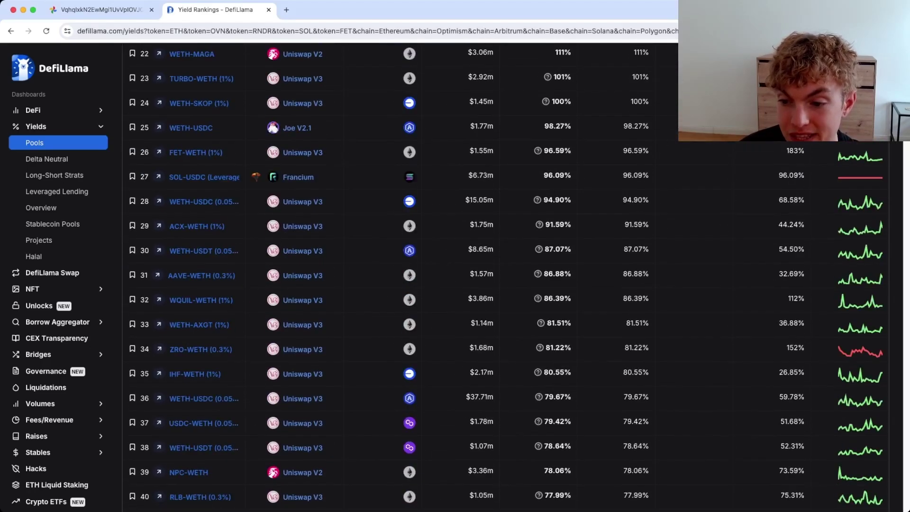
{"action": "scroll", "coordinate": [503, 277], "scroll_direction": "up", "scroll_amount": 15}
{"action": "left_click", "coordinate": [568, 202]}
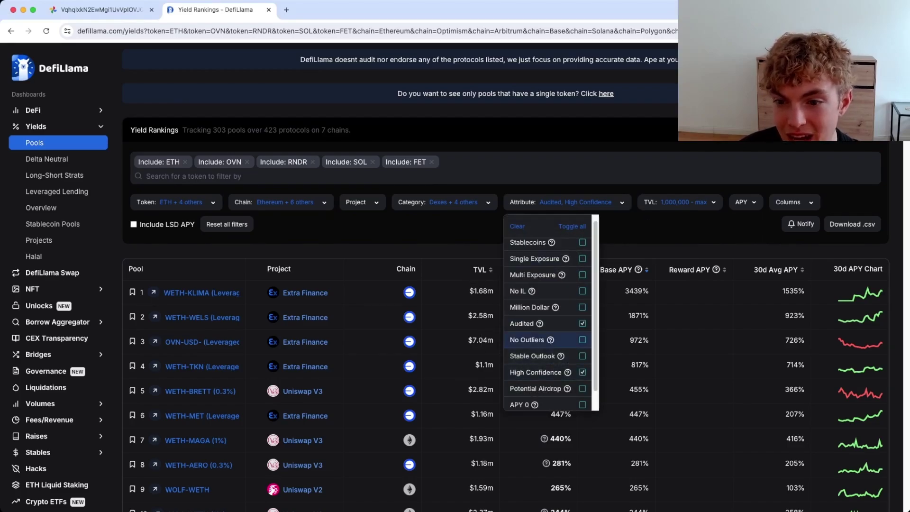
{"action": "scroll", "coordinate": [545, 339], "scroll_direction": "down", "scroll_amount": 1}
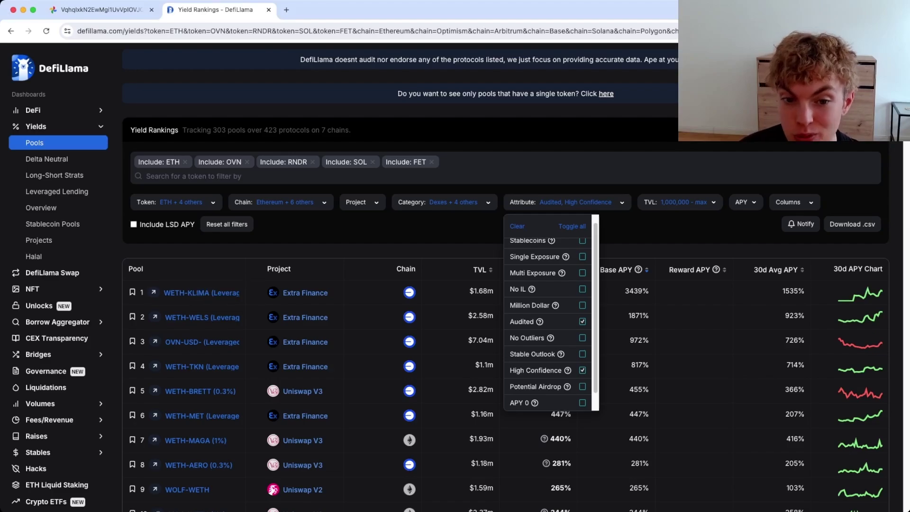
Set the minimum TVL filter to 5000000.
{"action": "left_click", "coordinate": [679, 202]}
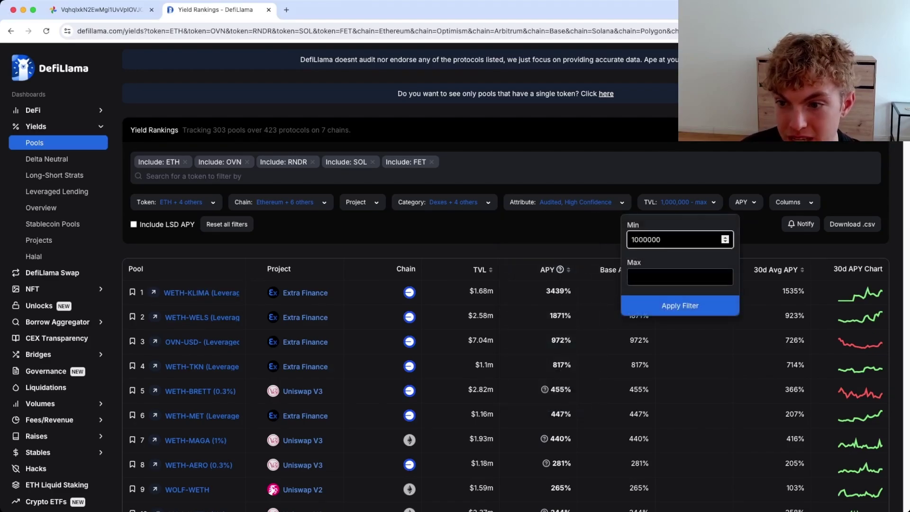
{"action": "key", "text": "Delete"}
{"action": "type", "text": "5"}
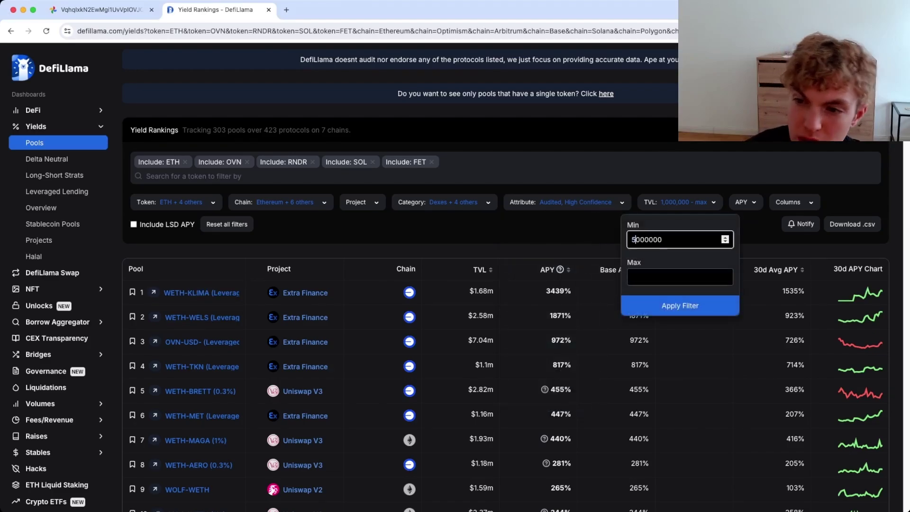
{"action": "key", "text": "Return"}
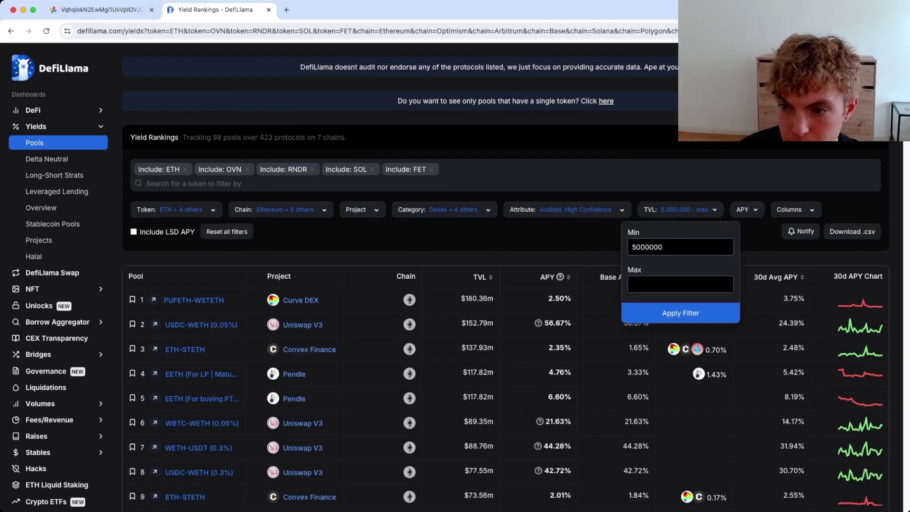
Rank the pools by base APY, overall APY and 30-day average APY in turn to compare the leading pools.
{"action": "left_click", "coordinate": [647, 277]}
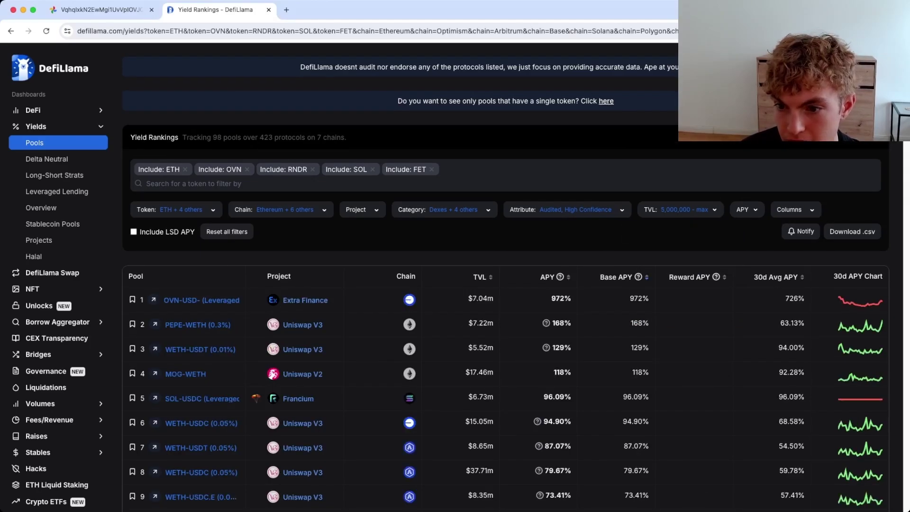
{"action": "left_click", "coordinate": [568, 277]}
{"action": "left_click", "coordinate": [802, 278]}
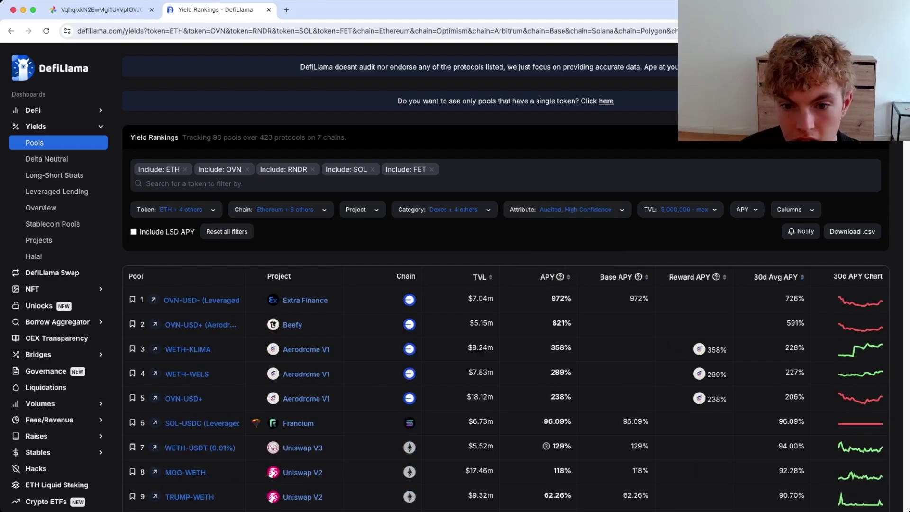
{"action": "scroll", "coordinate": [505, 275], "scroll_direction": "down", "scroll_amount": 3}
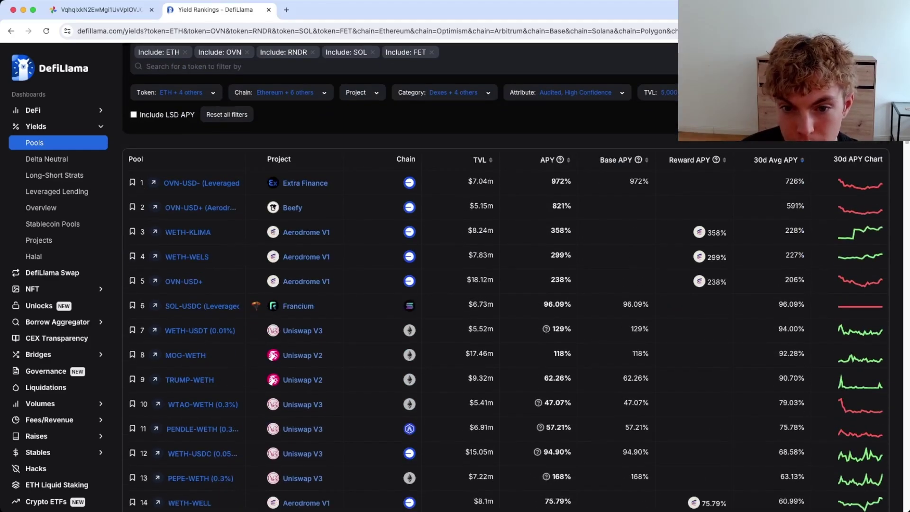
Lower the minimum TVL filter to 2500000 and apply it.
{"action": "left_click", "coordinate": [683, 92]}
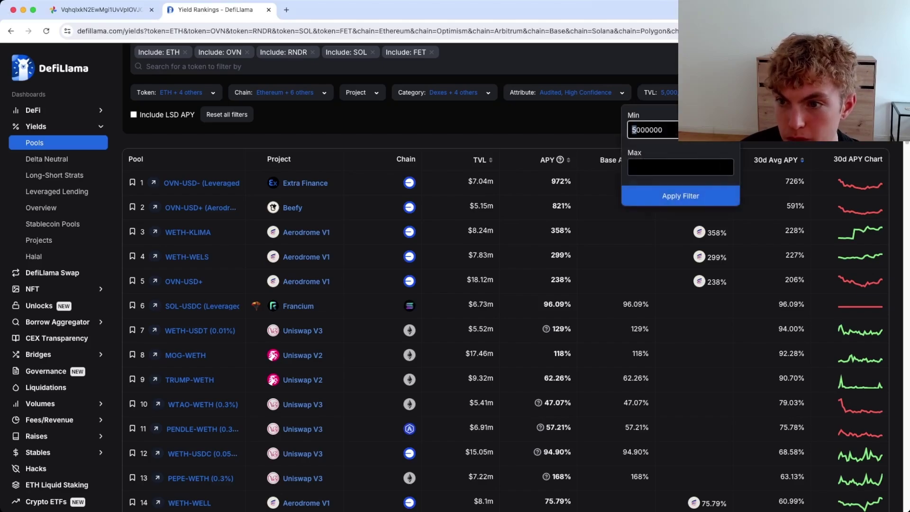
{"action": "type", "text": "25"}
{"action": "left_click", "coordinate": [681, 196]}
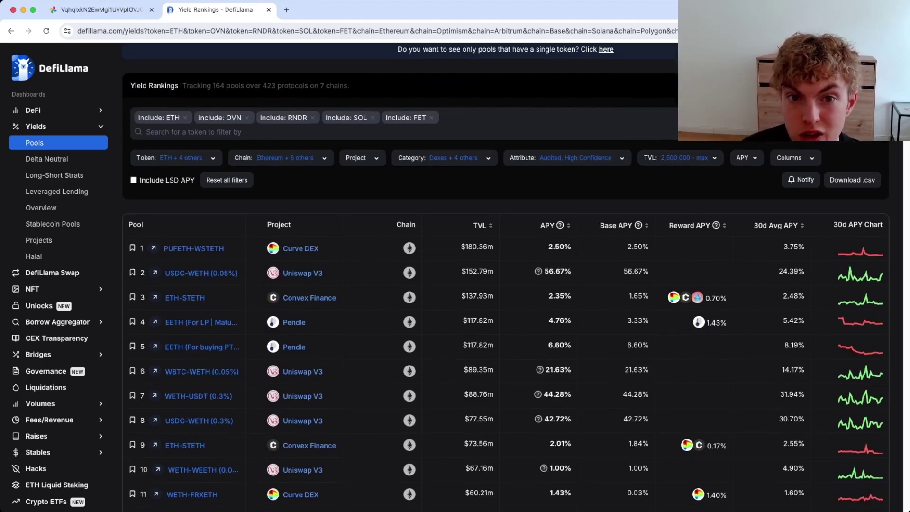
Check the number of matching pools and examine their TVL, APY and 30-day APY charts down the ranking.
{"action": "double_click", "coordinate": [220, 86]}
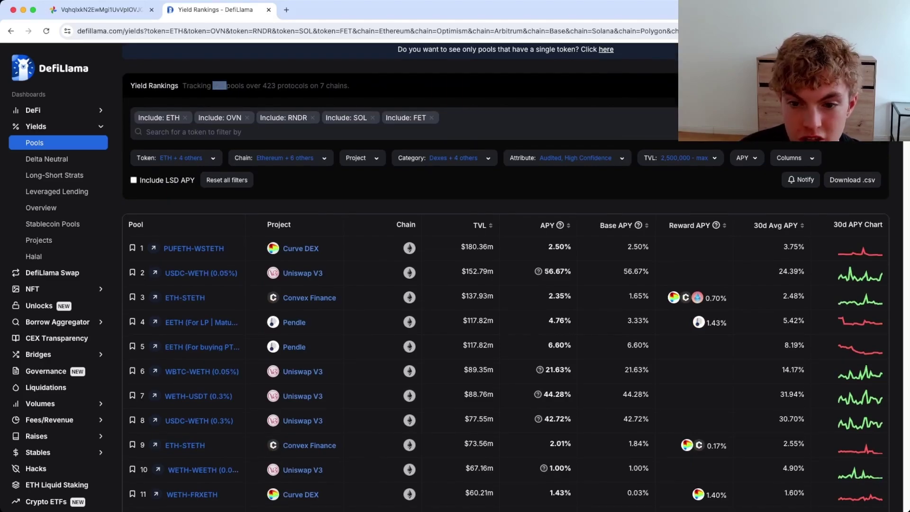
{"action": "scroll", "coordinate": [506, 277], "scroll_direction": "down", "scroll_amount": 5}
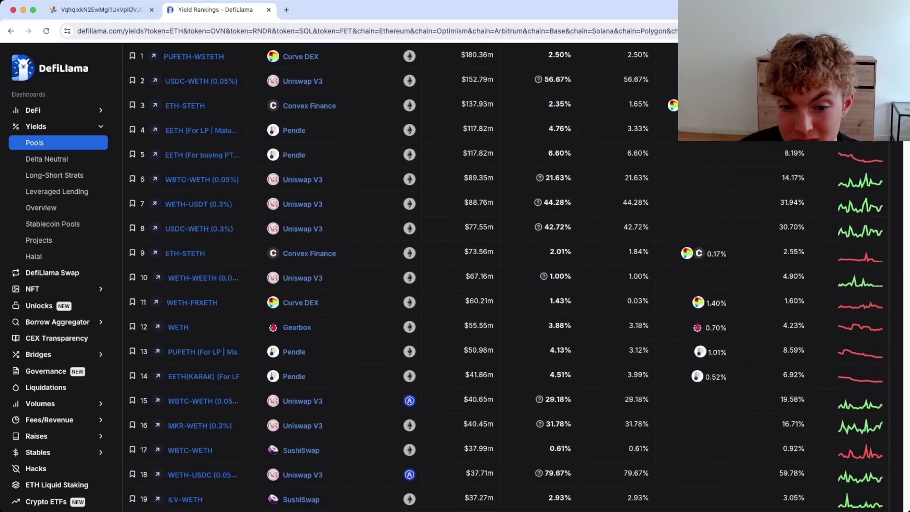
{"action": "scroll", "coordinate": [505, 278], "scroll_direction": "up", "scroll_amount": 6}
{"action": "scroll", "coordinate": [505, 277], "scroll_direction": "down", "scroll_amount": 15}
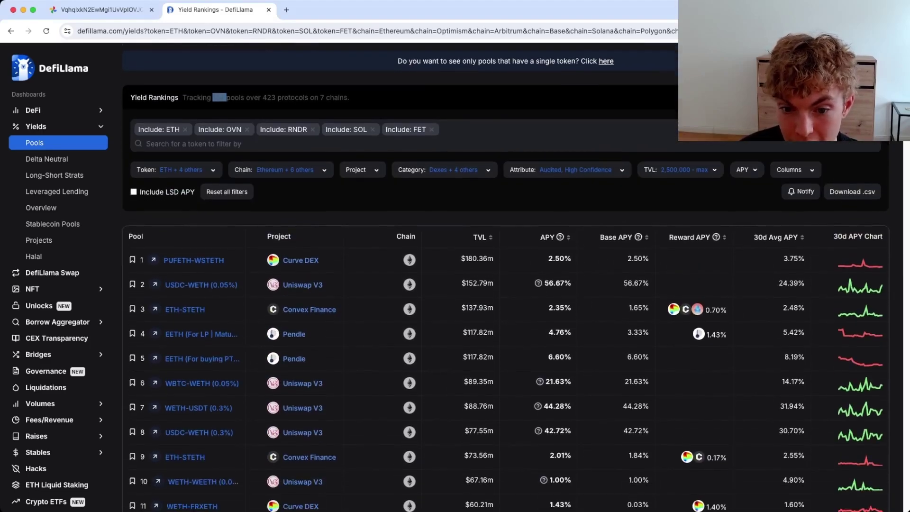
{"action": "scroll", "coordinate": [505, 277], "scroll_direction": "down", "scroll_amount": 5}
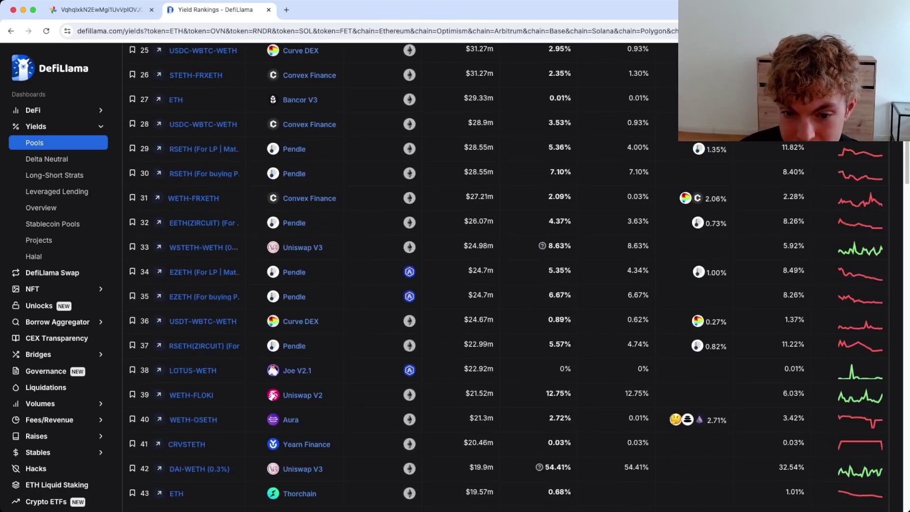
{"action": "scroll", "coordinate": [505, 277], "scroll_direction": "up", "scroll_amount": 20}
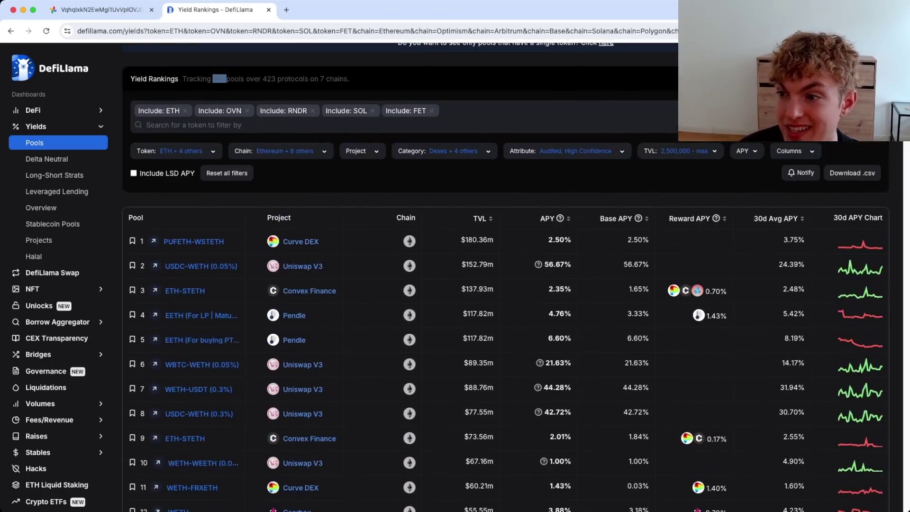
{"action": "scroll", "coordinate": [506, 278], "scroll_direction": "down", "scroll_amount": 10}
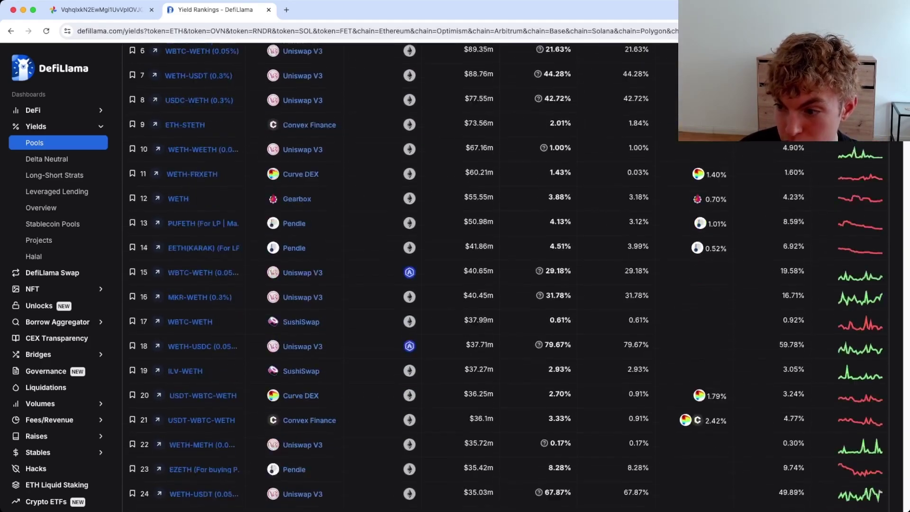
{"action": "scroll", "coordinate": [506, 277], "scroll_direction": "down", "scroll_amount": 10}
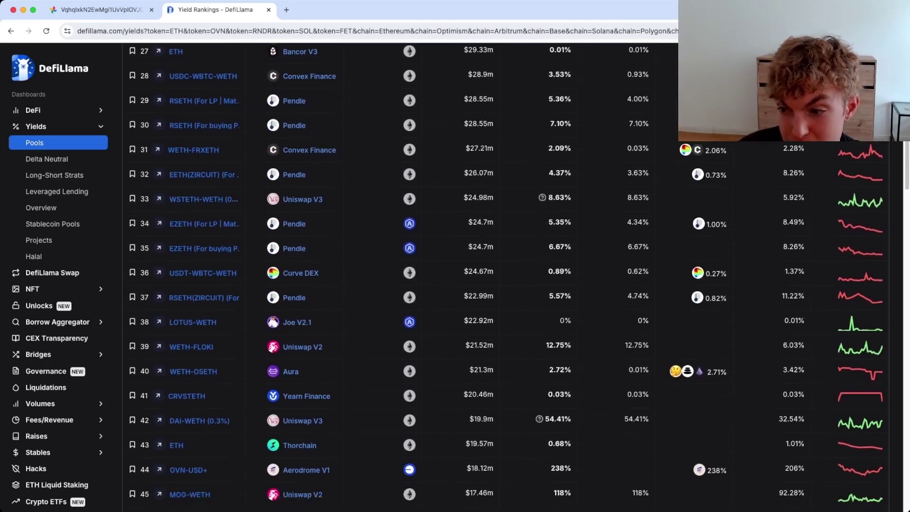
{"action": "scroll", "coordinate": [506, 278], "scroll_direction": "down", "scroll_amount": 5}
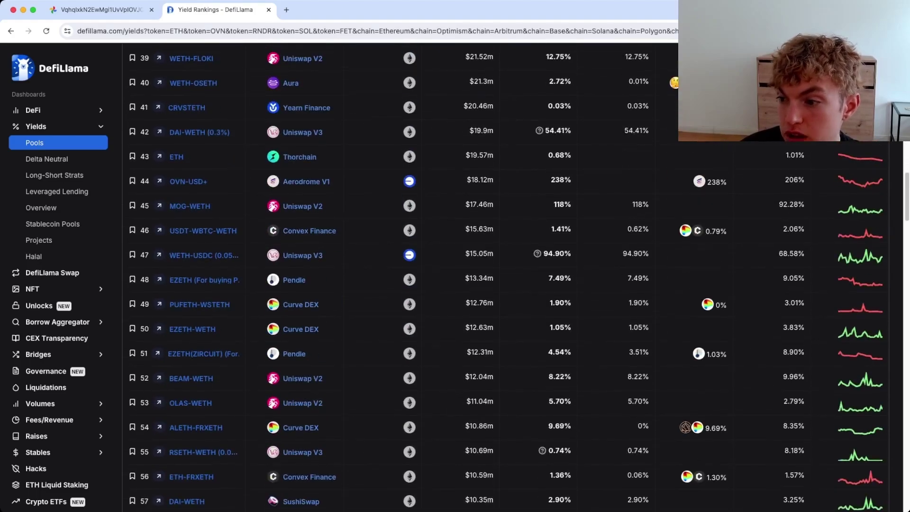
{"action": "scroll", "coordinate": [505, 277], "scroll_direction": "up", "scroll_amount": 20}
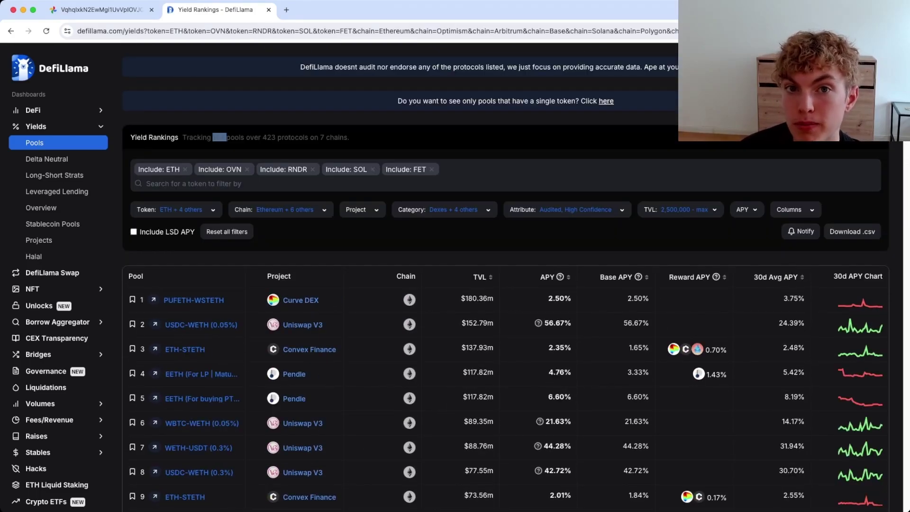
{"action": "scroll", "coordinate": [505, 277], "scroll_direction": "down", "scroll_amount": 8}
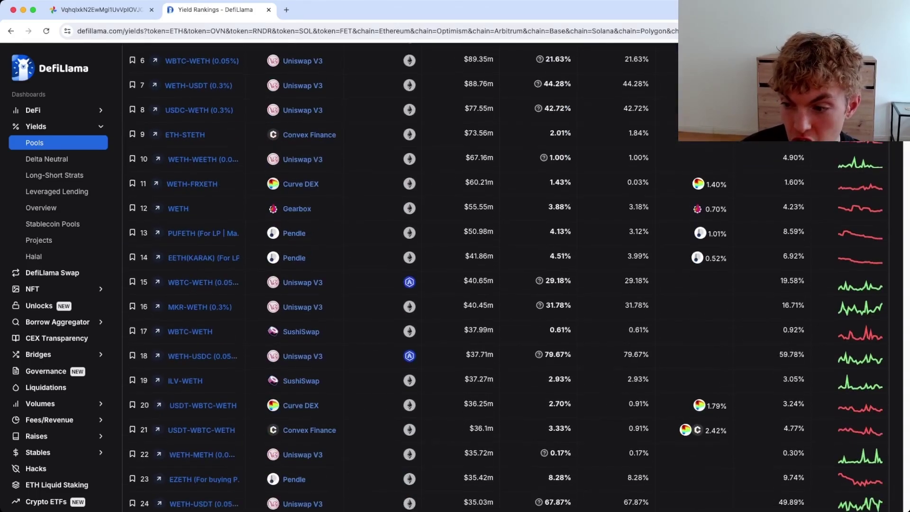
{"action": "scroll", "coordinate": [505, 278], "scroll_direction": "down", "scroll_amount": 5}
{"action": "scroll", "coordinate": [506, 278], "scroll_direction": "up", "scroll_amount": 12}
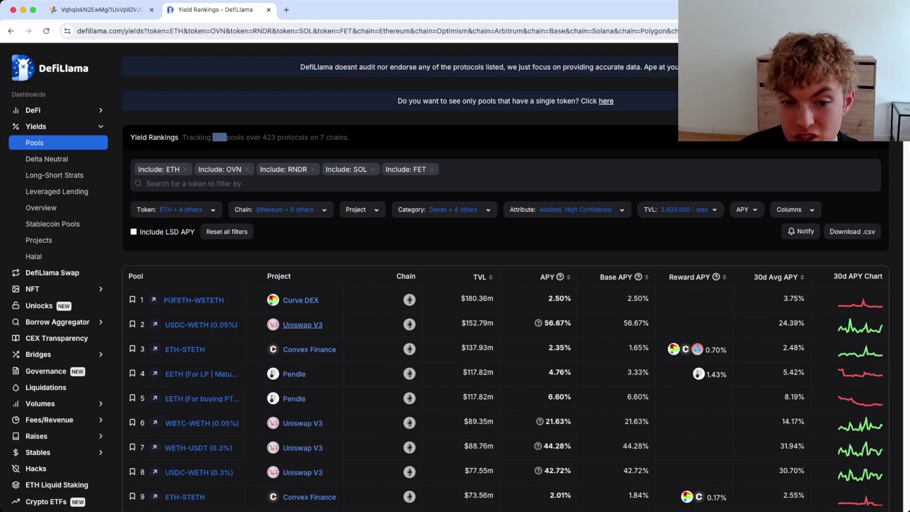
{"action": "scroll", "coordinate": [506, 285], "scroll_direction": "down", "scroll_amount": 3}
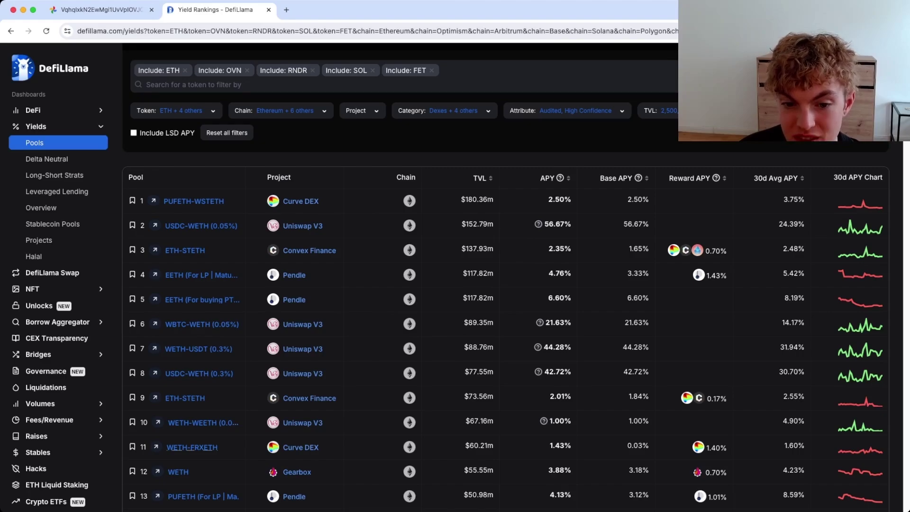
{"action": "scroll", "coordinate": [506, 284], "scroll_direction": "up", "scroll_amount": 3}
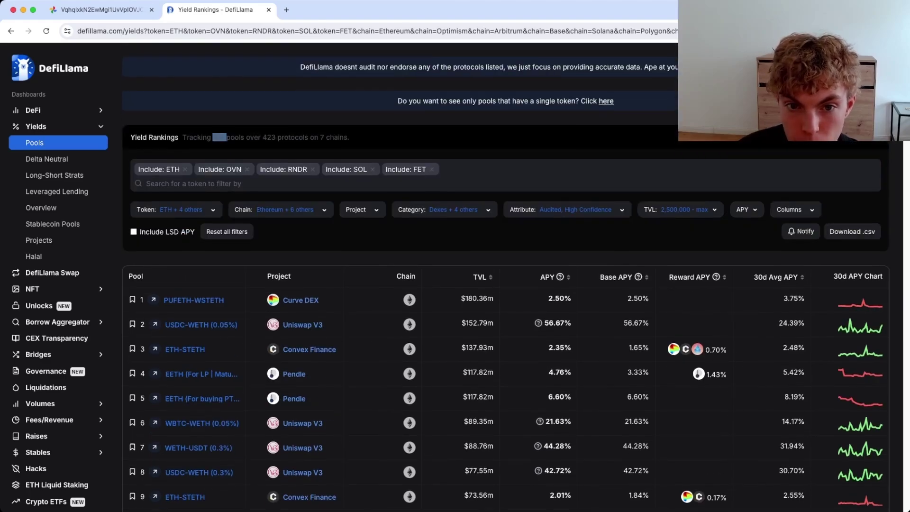
Remove ETH from the included tokens and sort the remaining pools by base APY, highest first.
{"action": "left_click", "coordinate": [185, 169]}
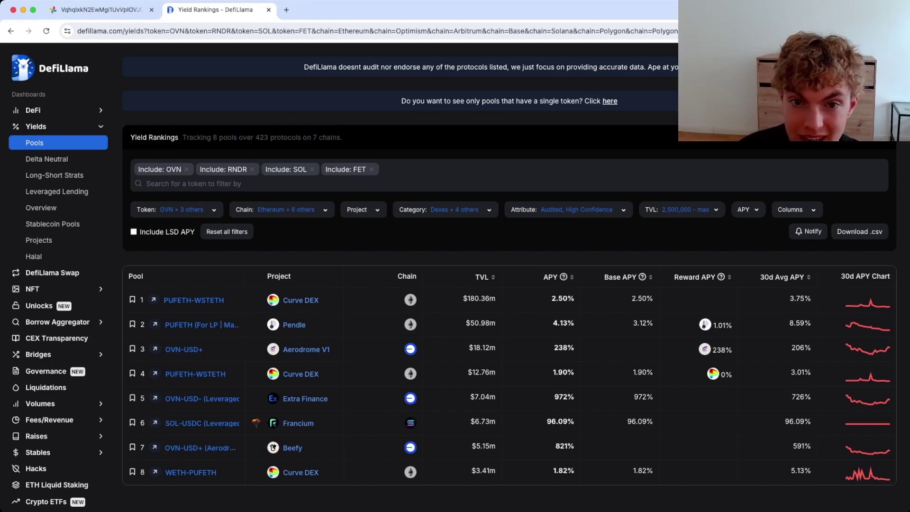
{"action": "left_click", "coordinate": [625, 277]}
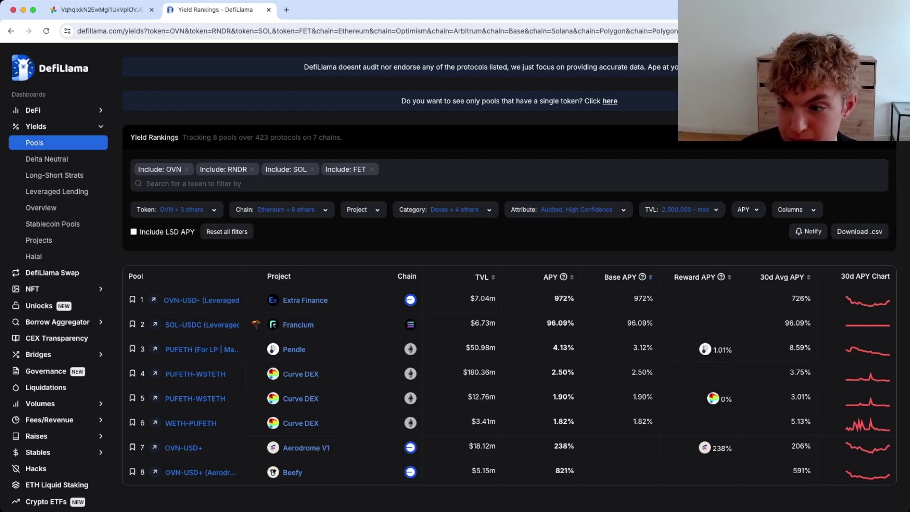
Compare the TVL, APY and 30-day average APY of the listed pools, including Francium's SOL-USDC and Aerodrome's OVN-USD+.
{"action": "left_click_drag", "start_coordinate": [497, 324], "coordinate": [469, 323]}
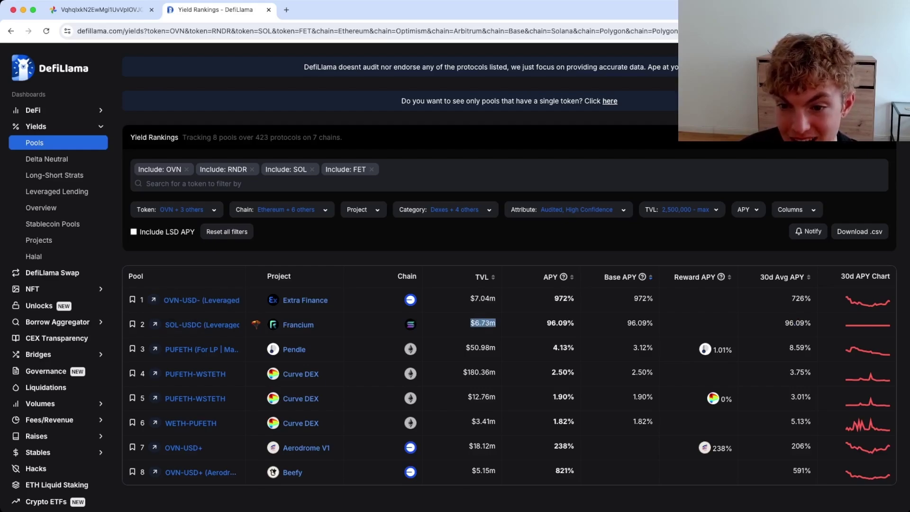
{"action": "left_click", "coordinate": [468, 324]}
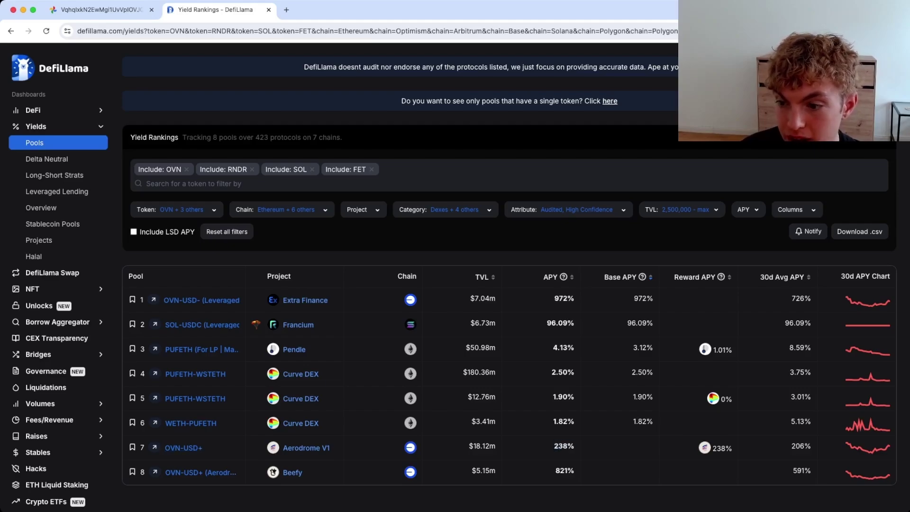
{"action": "double_click", "coordinate": [801, 446]}
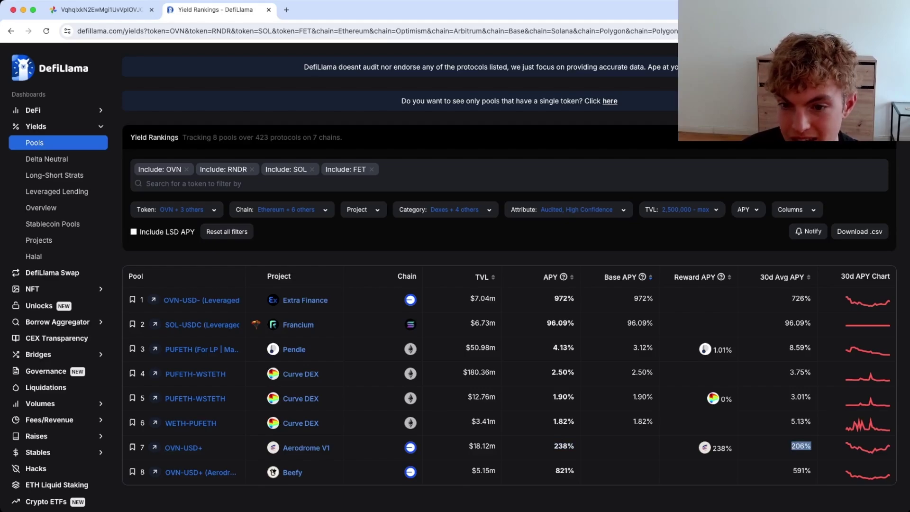
{"action": "left_click", "coordinate": [801, 446]}
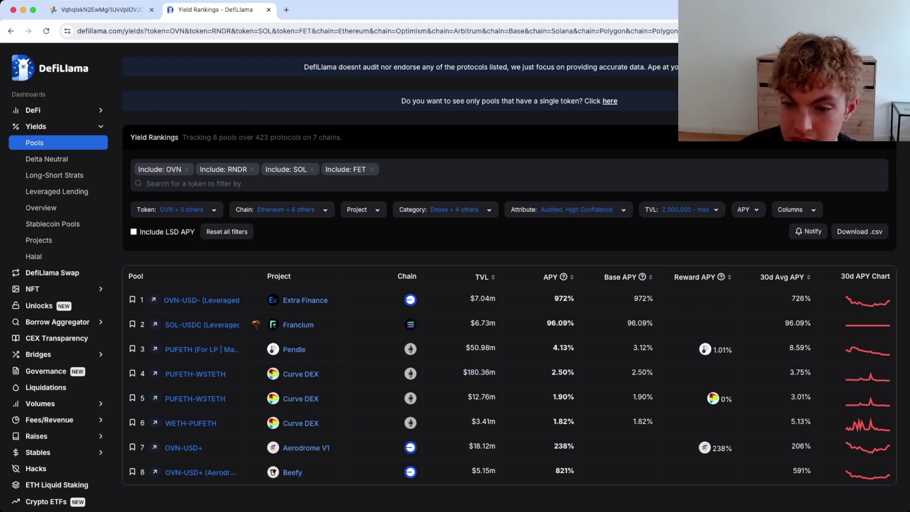
{"action": "triple_click", "coordinate": [563, 396]}
{"action": "left_click", "coordinate": [563, 397]}
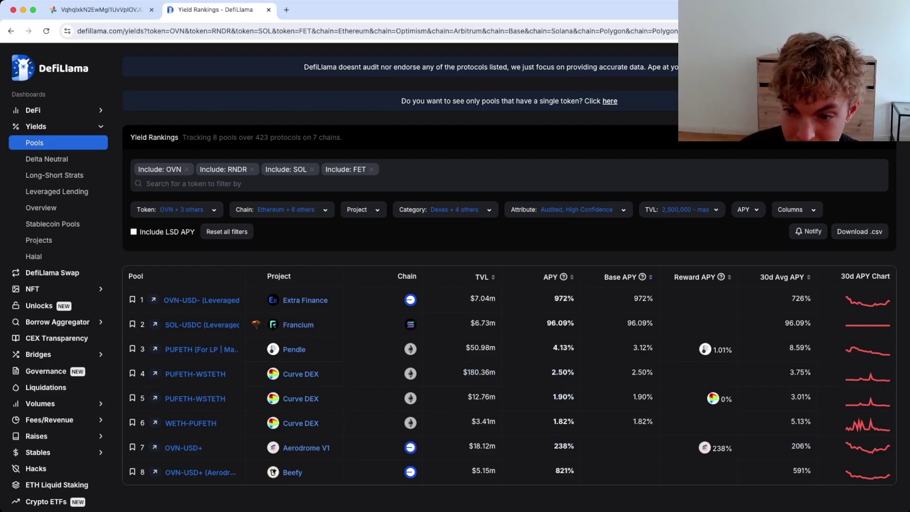
{"action": "left_click_drag", "start_coordinate": [575, 372], "coordinate": [570, 372]}
{"action": "left_click_drag", "start_coordinate": [575, 447], "coordinate": [554, 446]}
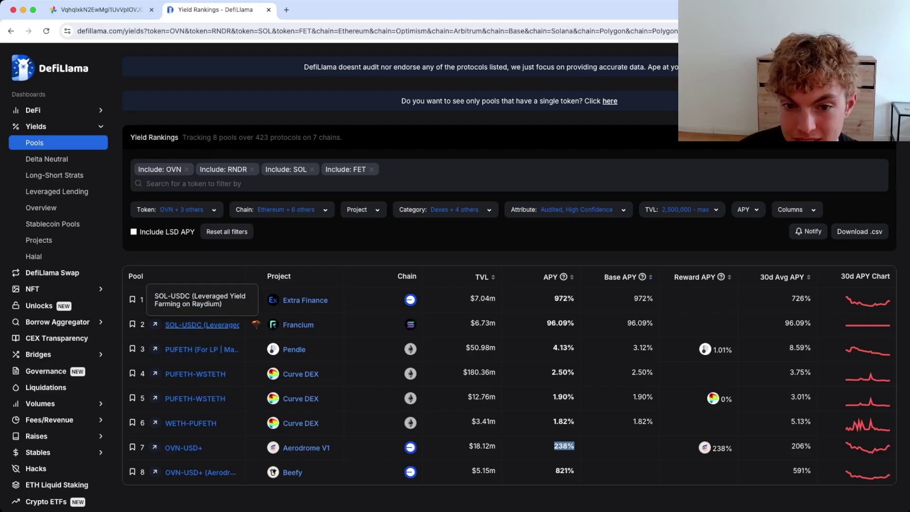
{"action": "left_click", "coordinate": [242, 331]}
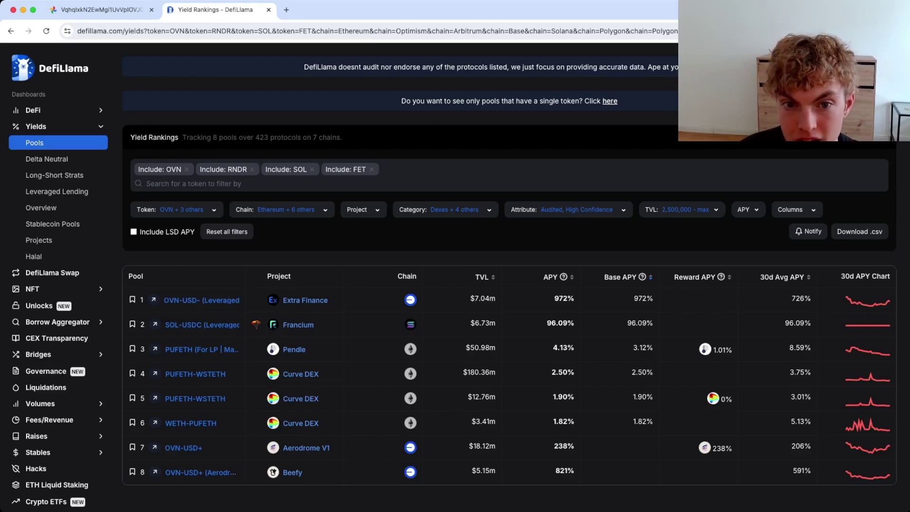
Remove OVN, RNDR, SOL and FET from the included tokens and look down the pools ranked by APY.
{"action": "left_click", "coordinate": [187, 170]}
{"action": "left_click", "coordinate": [190, 169]}
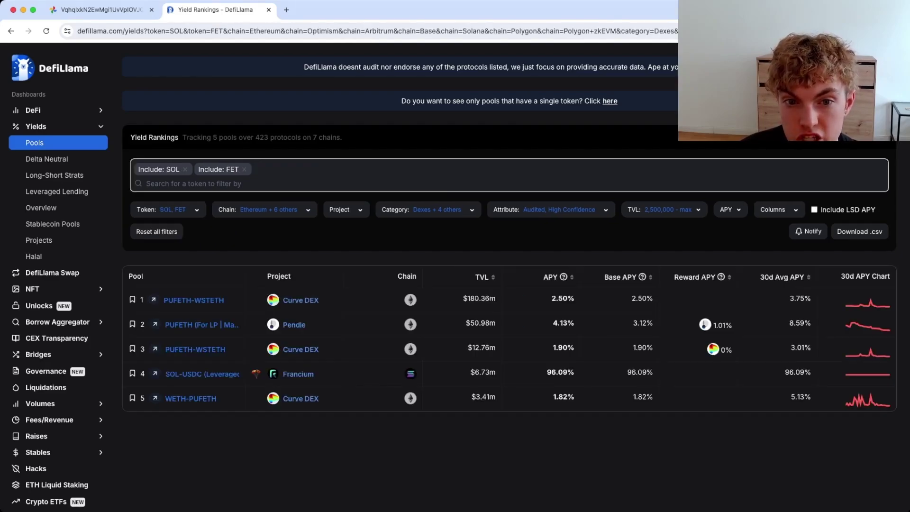
{"action": "left_click", "coordinate": [185, 170]}
{"action": "left_click", "coordinate": [184, 169]}
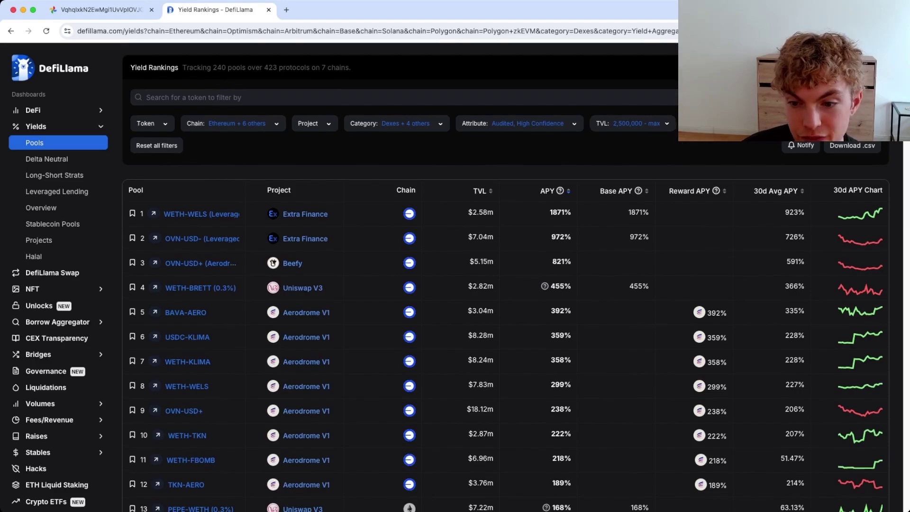
{"action": "scroll", "coordinate": [503, 277], "scroll_direction": "down", "scroll_amount": 2}
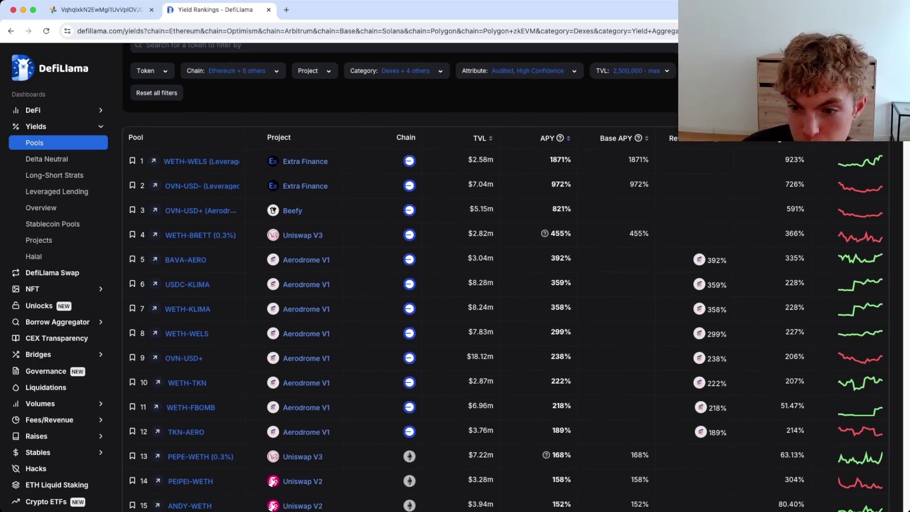
{"action": "scroll", "coordinate": [503, 277], "scroll_direction": "down", "scroll_amount": 1}
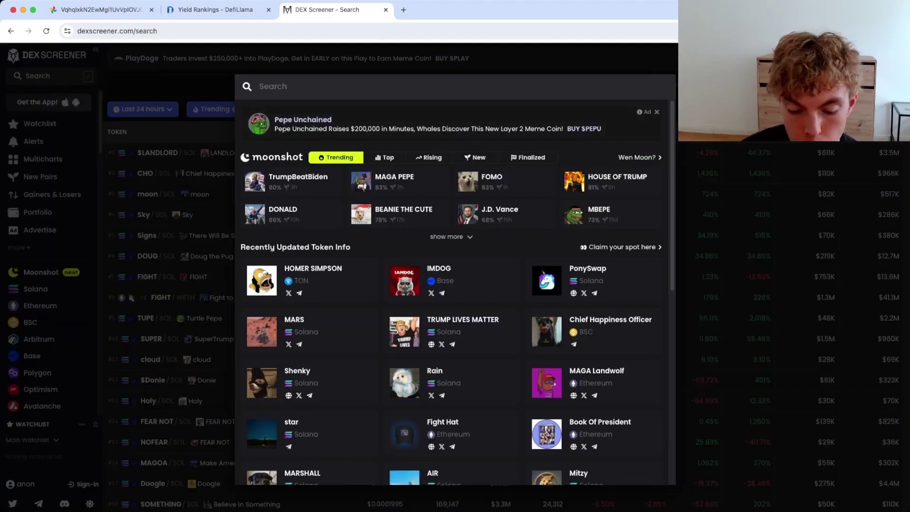
Search DEX Screener for tkn, open the TKN/WETH pair on Base and read its token profile.
{"action": "type", "text": "tkn"}
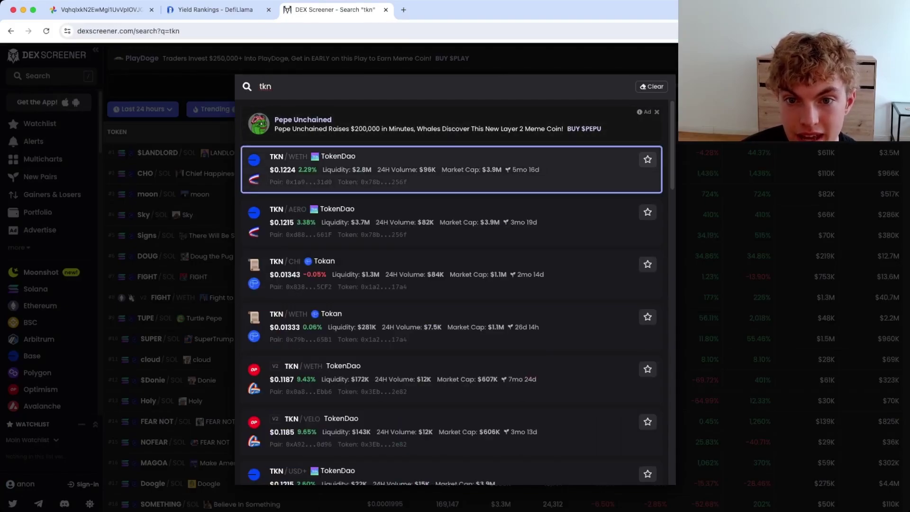
{"action": "key", "text": "Return"}
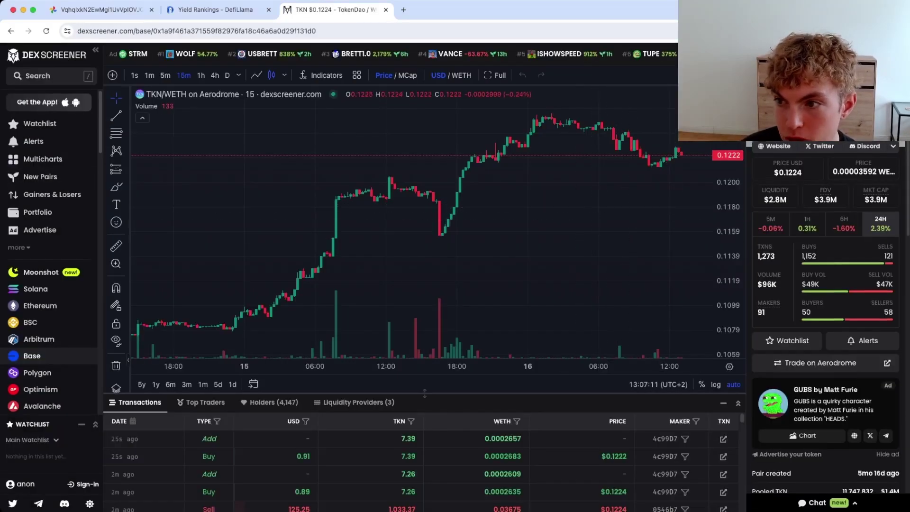
{"action": "scroll", "coordinate": [826, 318], "scroll_direction": "down", "scroll_amount": 10}
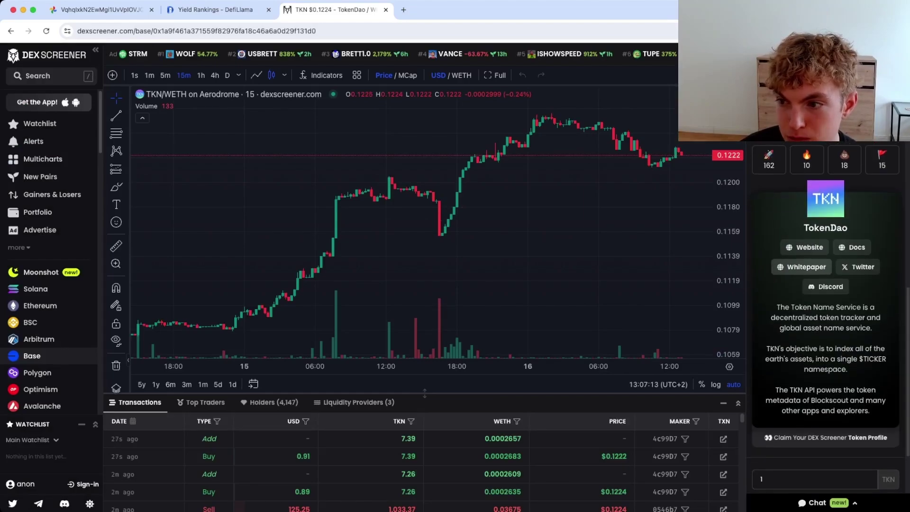
{"action": "scroll", "coordinate": [826, 318], "scroll_direction": "down", "scroll_amount": 4}
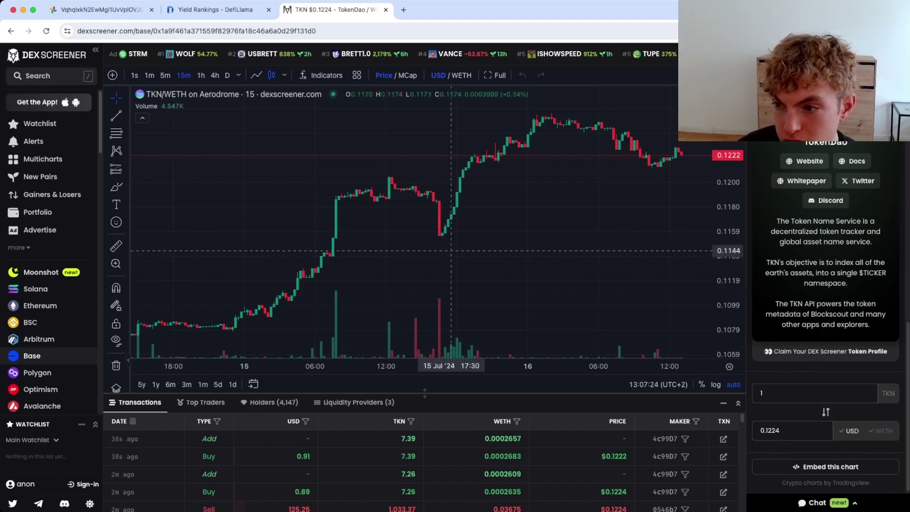
Open TokenDao's website from the token profile and look over its token database.
{"action": "left_click", "coordinate": [805, 162]}
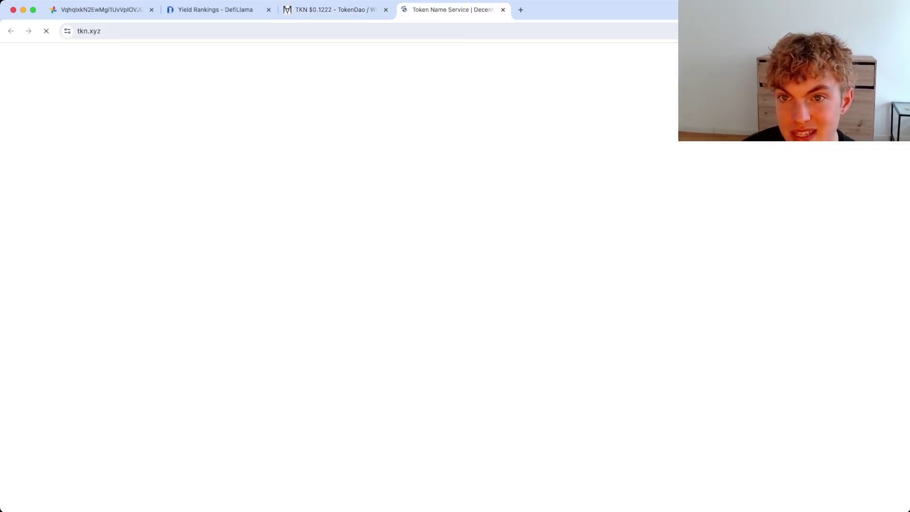
{"action": "scroll", "coordinate": [456, 285], "scroll_direction": "down", "scroll_amount": 3}
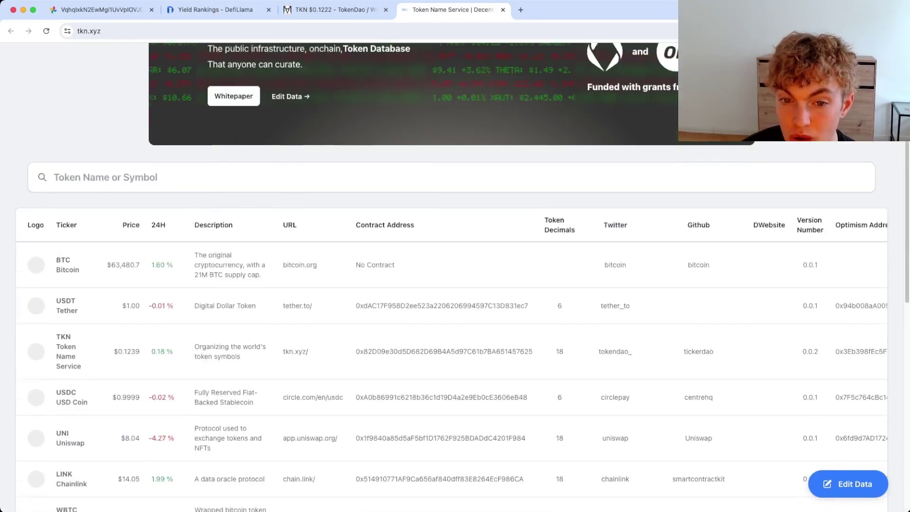
{"action": "scroll", "coordinate": [455, 285], "scroll_direction": "up", "scroll_amount": 3}
{"action": "scroll", "coordinate": [455, 284], "scroll_direction": "down", "scroll_amount": 4}
{"action": "scroll", "coordinate": [455, 285], "scroll_direction": "down", "scroll_amount": 3}
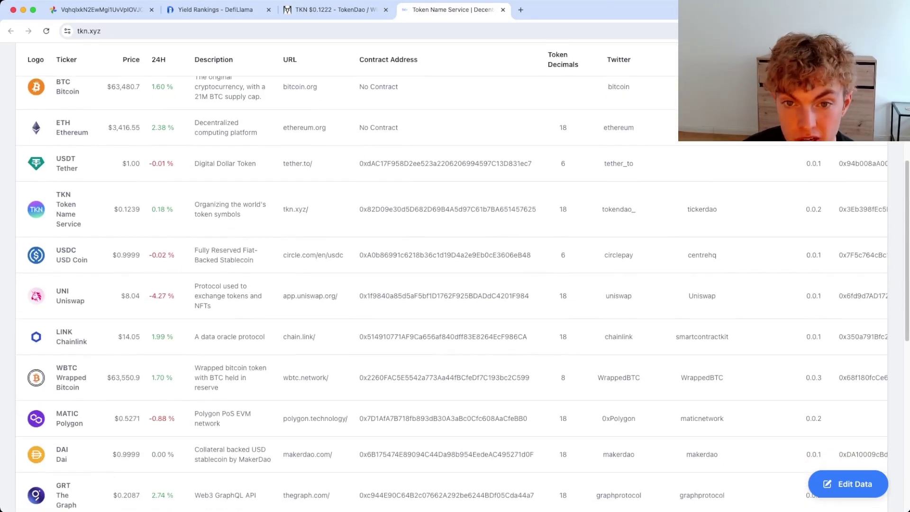
{"action": "scroll", "coordinate": [455, 284], "scroll_direction": "up", "scroll_amount": 6}
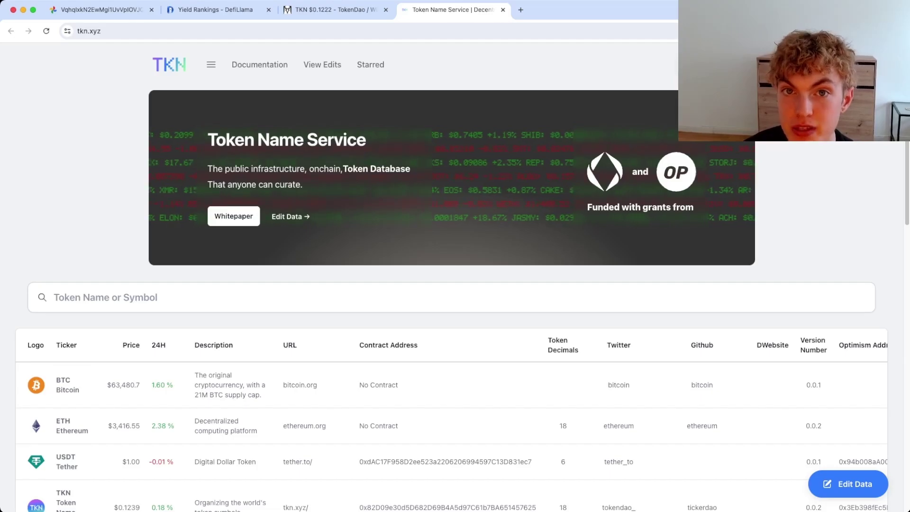
Open the Token Name Service documentation and skim the Querying the Dataset page.
{"action": "left_click", "coordinate": [260, 65]}
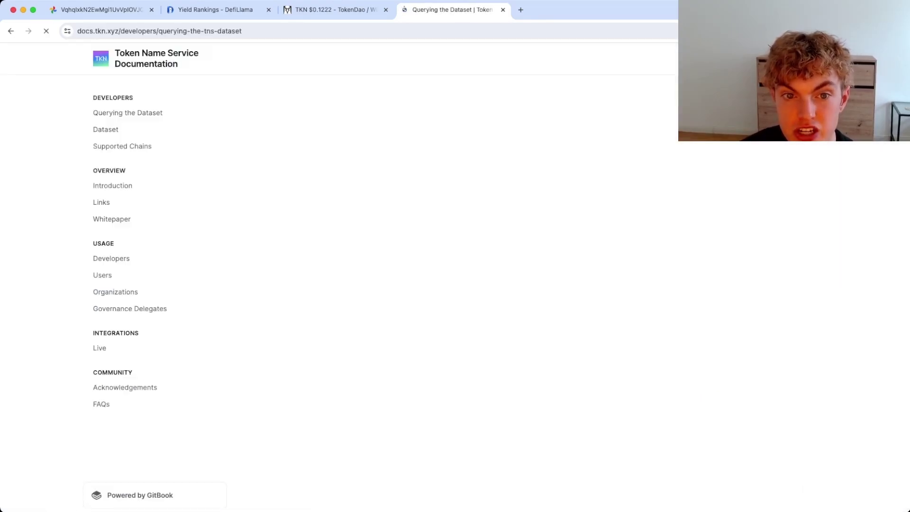
{"action": "scroll", "coordinate": [471, 294], "scroll_direction": "down", "scroll_amount": 3}
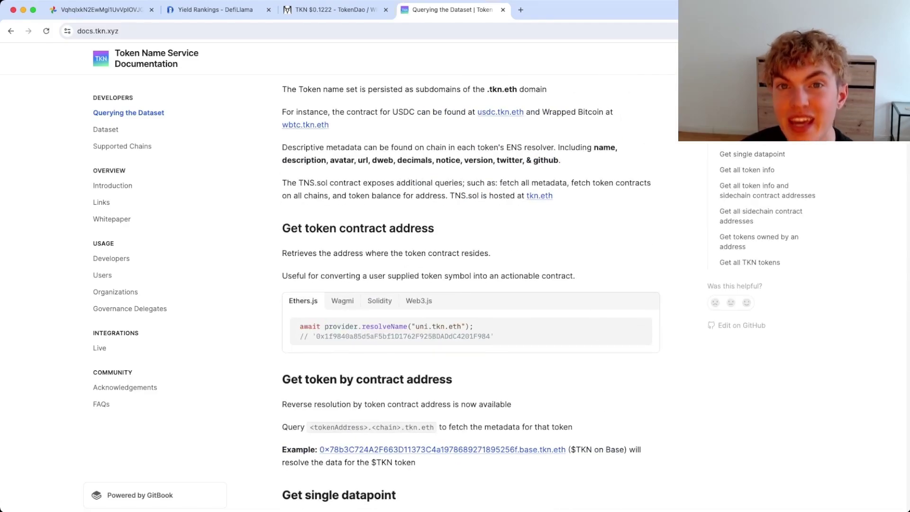
{"action": "scroll", "coordinate": [470, 294], "scroll_direction": "down", "scroll_amount": 1}
{"action": "scroll", "coordinate": [470, 294], "scroll_direction": "up", "scroll_amount": 4}
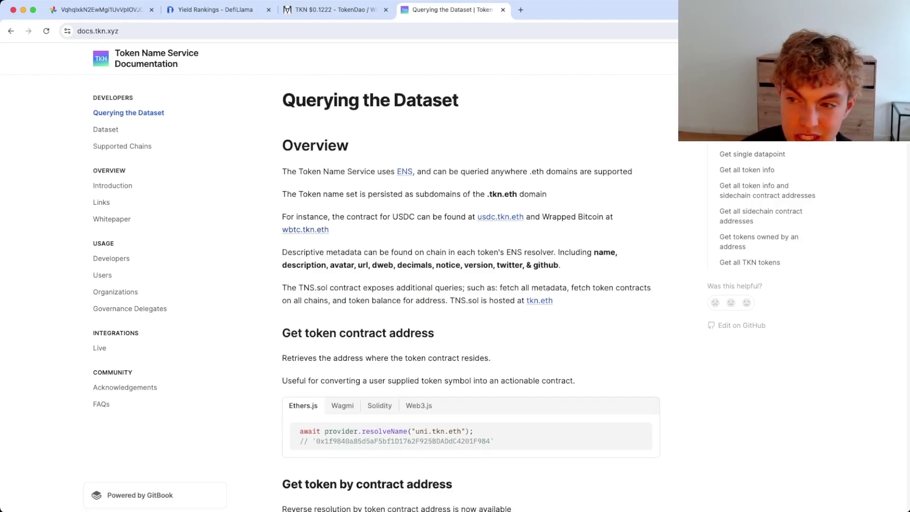
Return to the TKN/WETH pair on DEX Screener and highlight the project name in its token profile.
{"action": "left_click", "coordinate": [336, 10]}
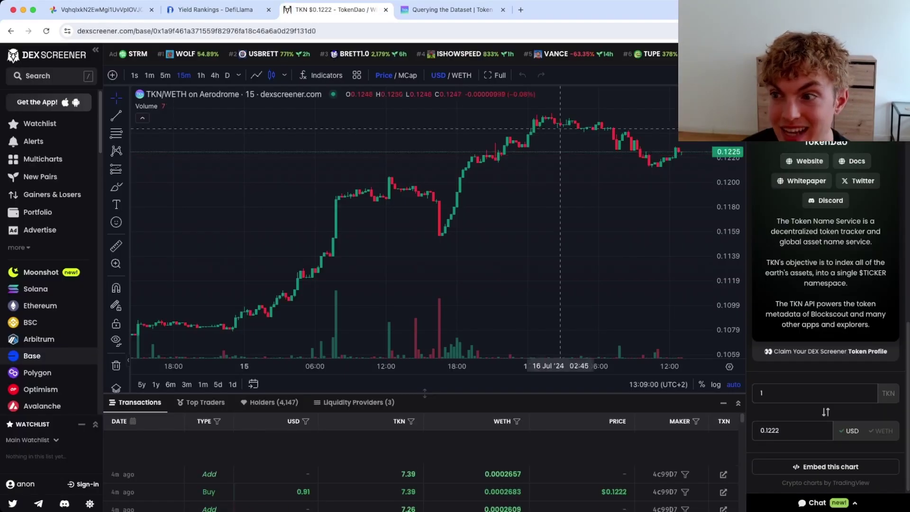
{"action": "scroll", "coordinate": [826, 266], "scroll_direction": "up", "scroll_amount": 1}
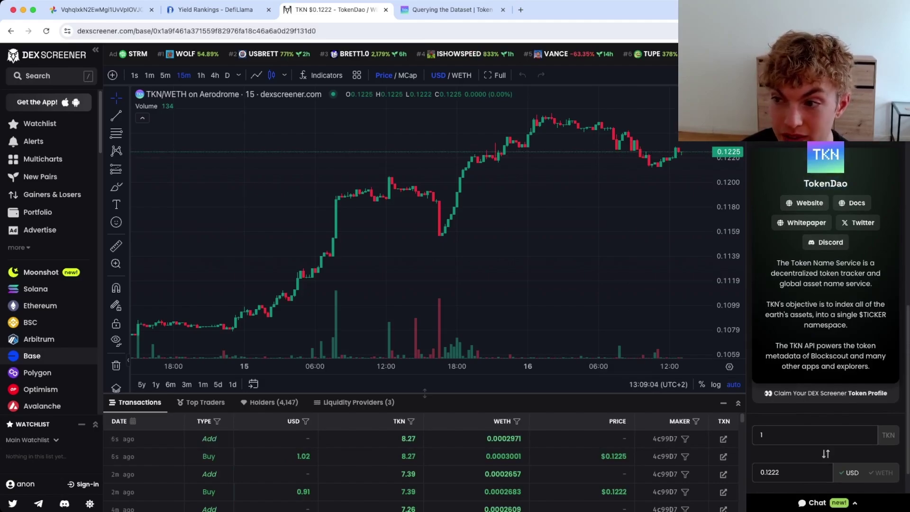
{"action": "left_click_drag", "start_coordinate": [848, 184], "coordinate": [803, 185]}
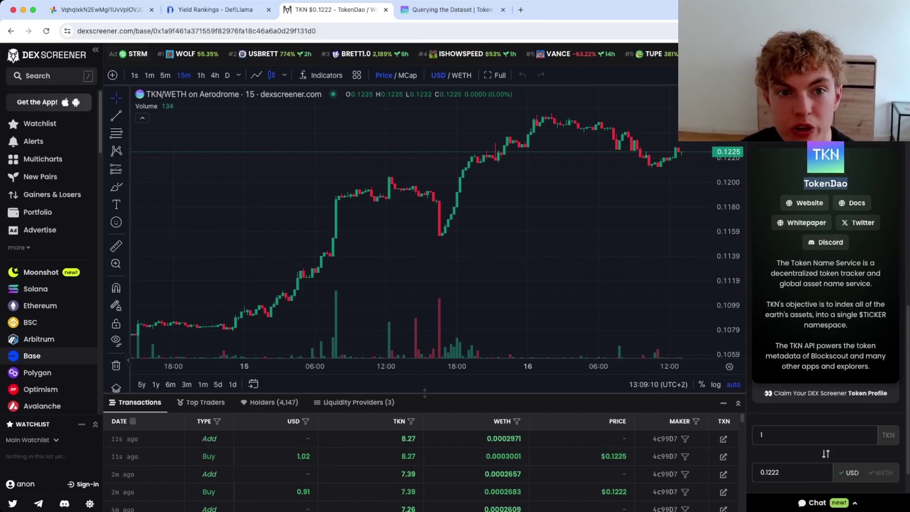
Search DEX Screener for wels, open the WELS/WETH pair on Aerodrome and review its token profile.
{"action": "left_click", "coordinate": [51, 76]}
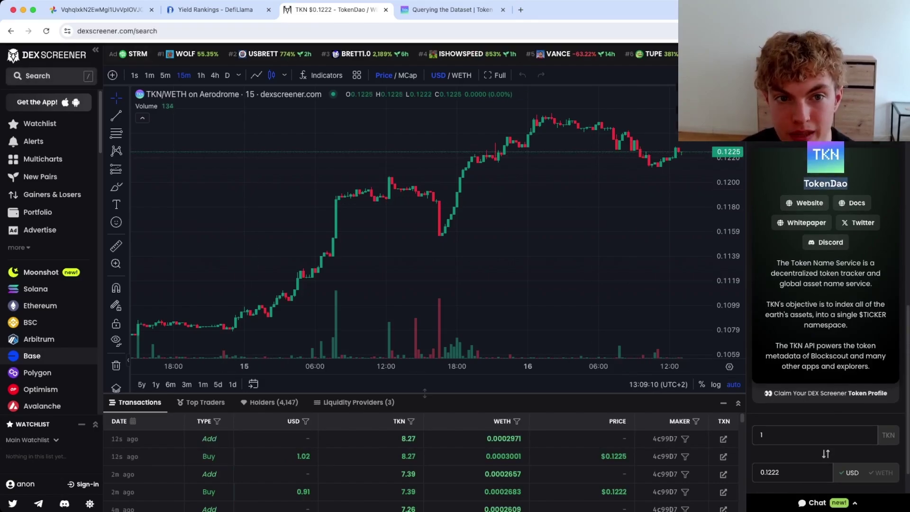
{"action": "type", "text": "wels"}
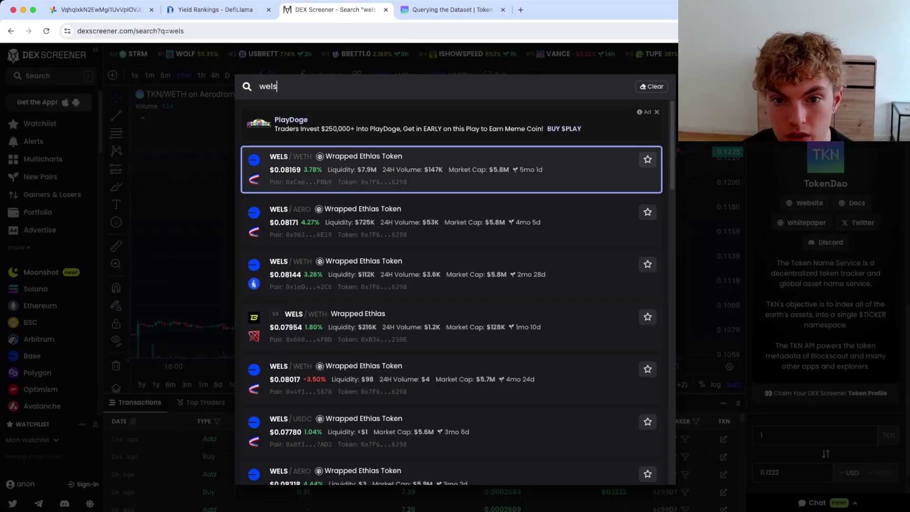
{"action": "key", "text": "Return"}
{"action": "scroll", "coordinate": [831, 317], "scroll_direction": "down", "scroll_amount": 5}
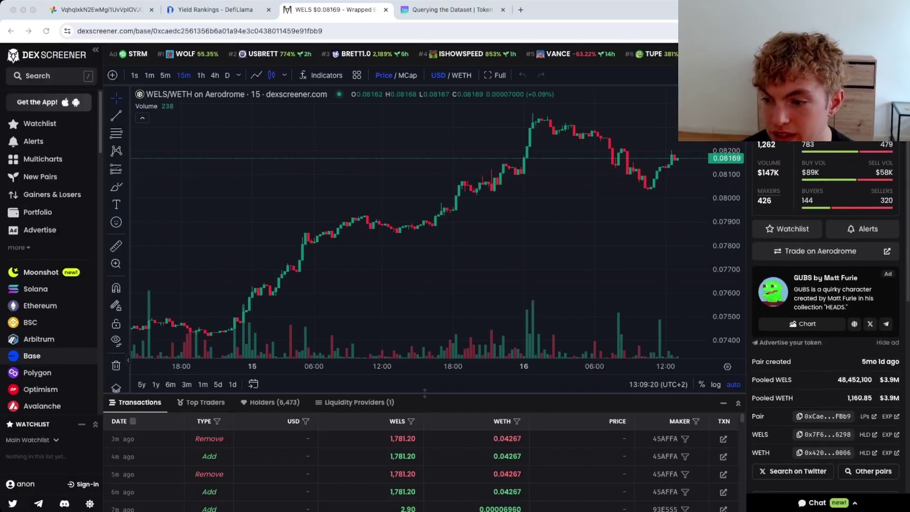
{"action": "scroll", "coordinate": [826, 321], "scroll_direction": "down", "scroll_amount": 3}
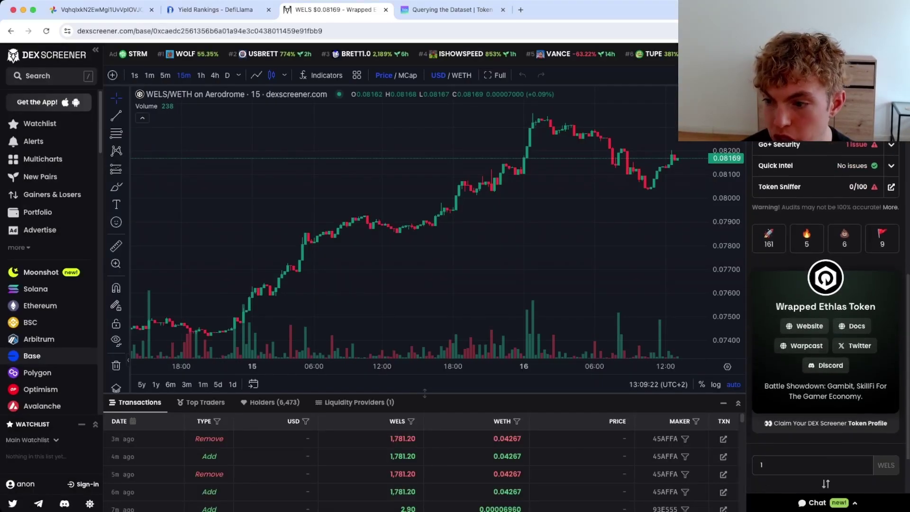
Open the Wrapped Ethlas Token website and examine its Bits market overview and All Players table.
{"action": "left_click", "coordinate": [805, 326]}
{"action": "key", "text": "Escape"}
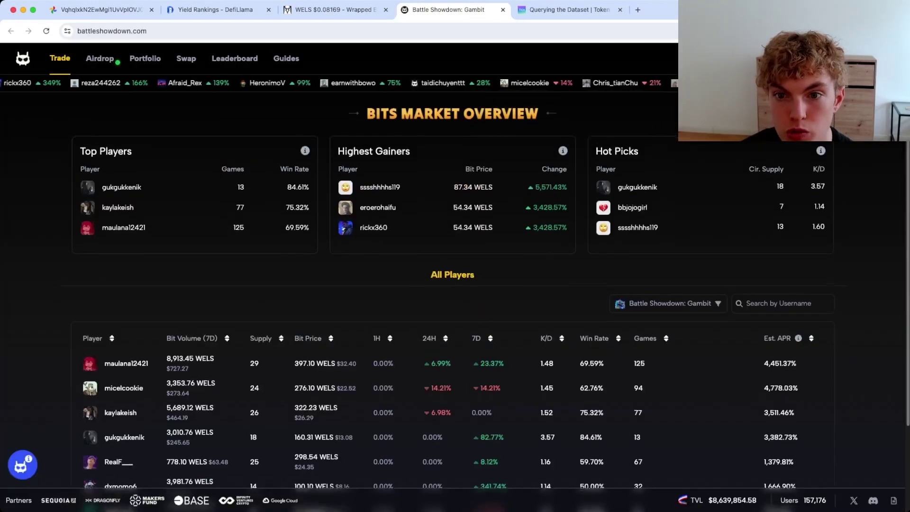
{"action": "scroll", "coordinate": [456, 284], "scroll_direction": "down", "scroll_amount": 2}
{"action": "scroll", "coordinate": [456, 284], "scroll_direction": "up", "scroll_amount": 2}
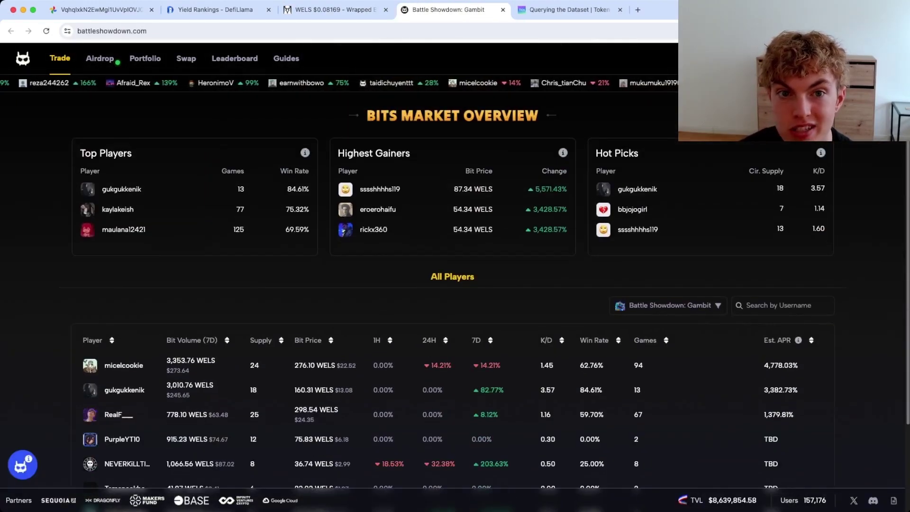
{"action": "scroll", "coordinate": [455, 285], "scroll_direction": "down", "scroll_amount": 2}
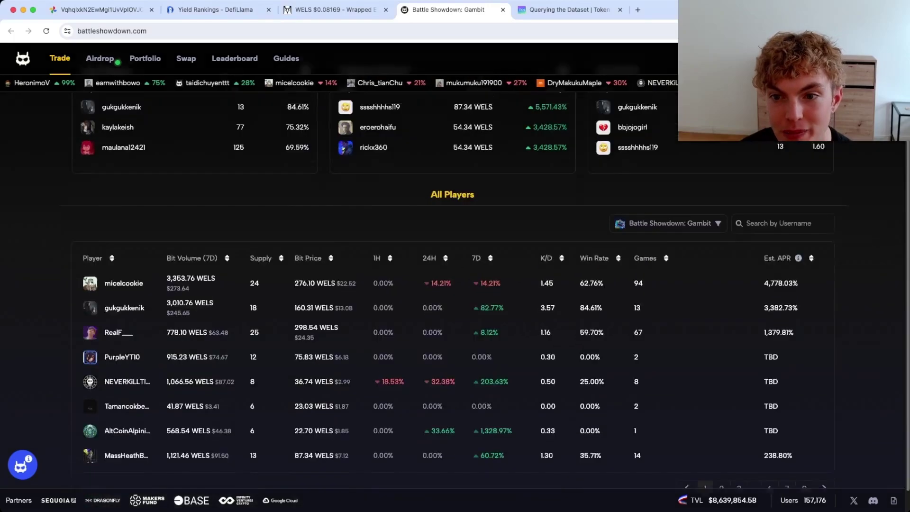
{"action": "scroll", "coordinate": [455, 284], "scroll_direction": "up", "scroll_amount": 2}
{"action": "scroll", "coordinate": [455, 285], "scroll_direction": "down", "scroll_amount": 2}
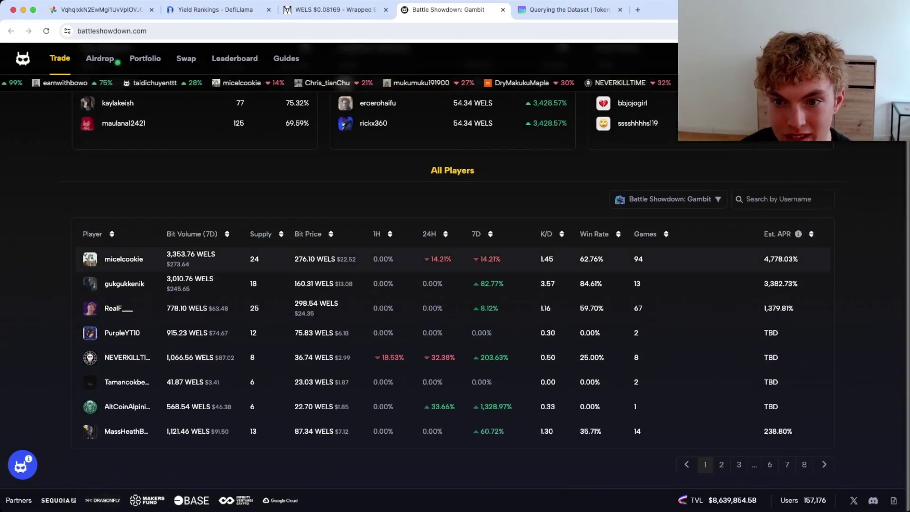
{"action": "scroll", "coordinate": [456, 285], "scroll_direction": "up", "scroll_amount": 2}
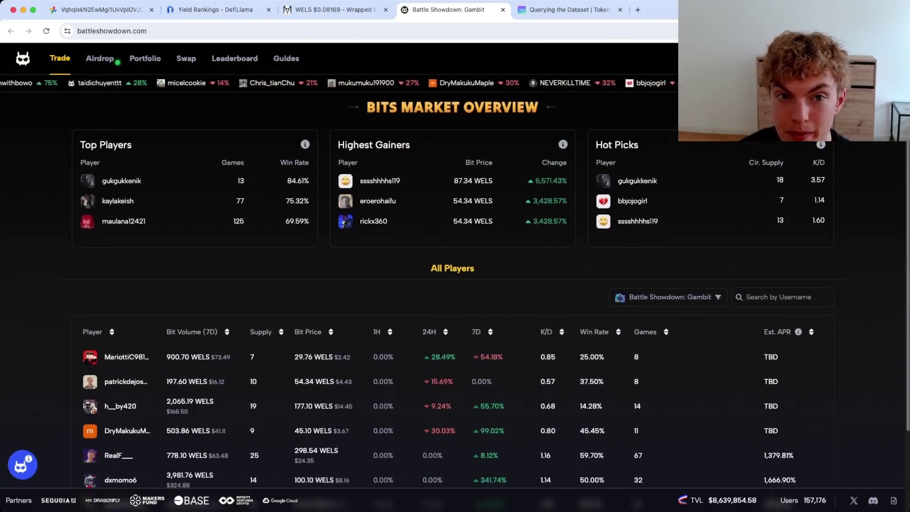
{"action": "scroll", "coordinate": [456, 284], "scroll_direction": "down", "scroll_amount": 2}
{"action": "scroll", "coordinate": [455, 285], "scroll_direction": "up", "scroll_amount": 2}
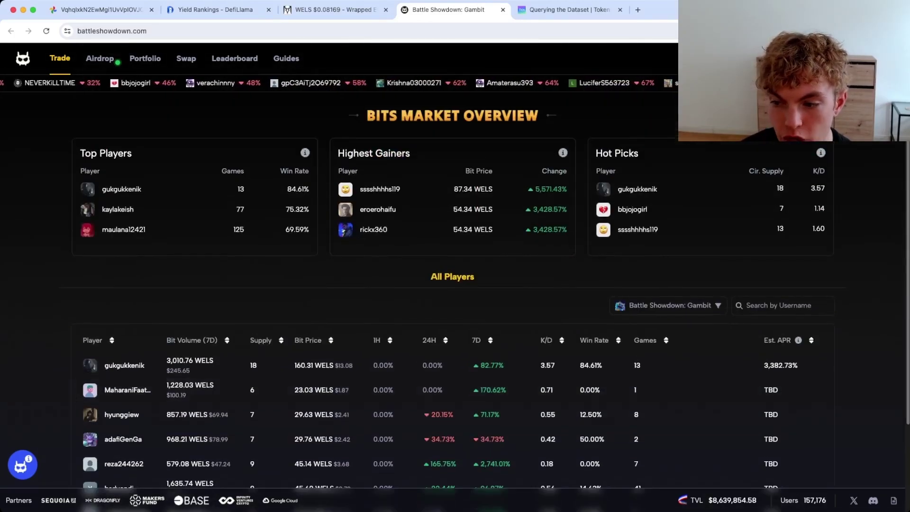
Open the Battle Showdown whitepaper and read its Overview page through the Mission and Our Edge sections.
{"action": "left_click", "coordinate": [894, 500]}
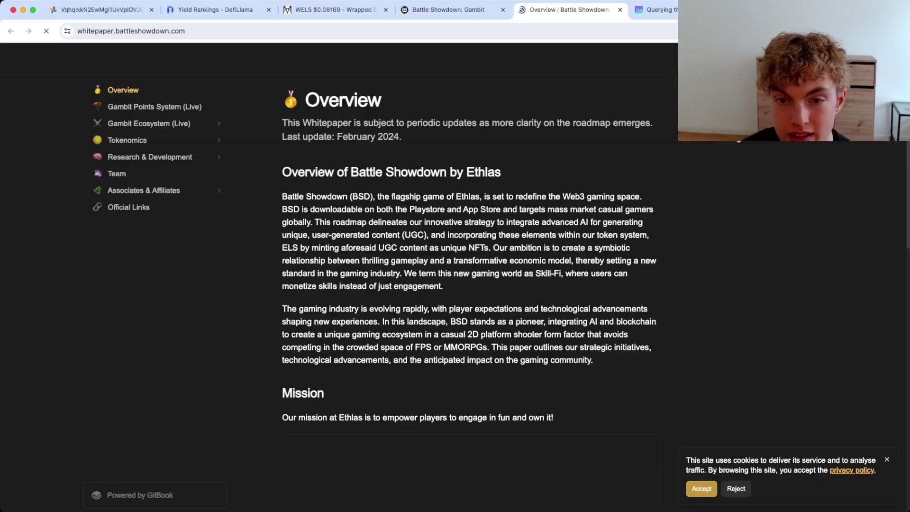
{"action": "scroll", "coordinate": [470, 285], "scroll_direction": "down", "scroll_amount": 1}
{"action": "scroll", "coordinate": [471, 284], "scroll_direction": "down", "scroll_amount": 2}
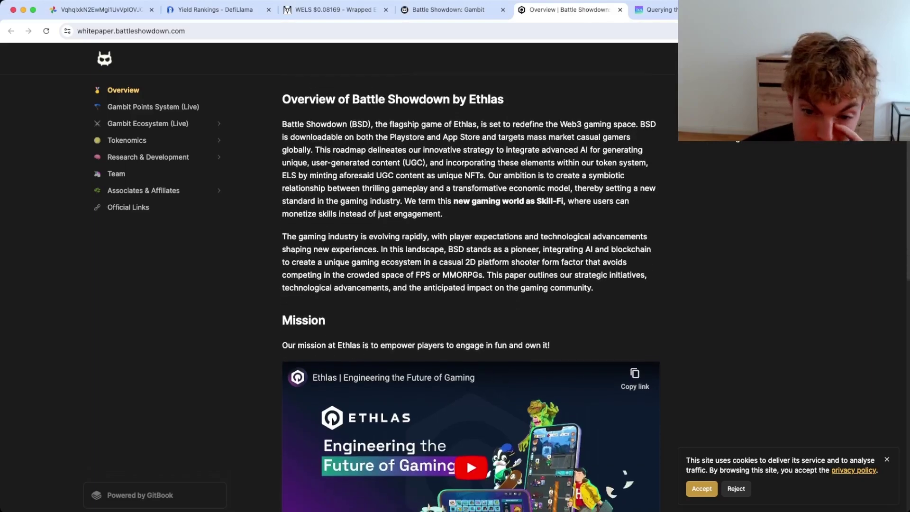
{"action": "scroll", "coordinate": [471, 284], "scroll_direction": "down", "scroll_amount": 2}
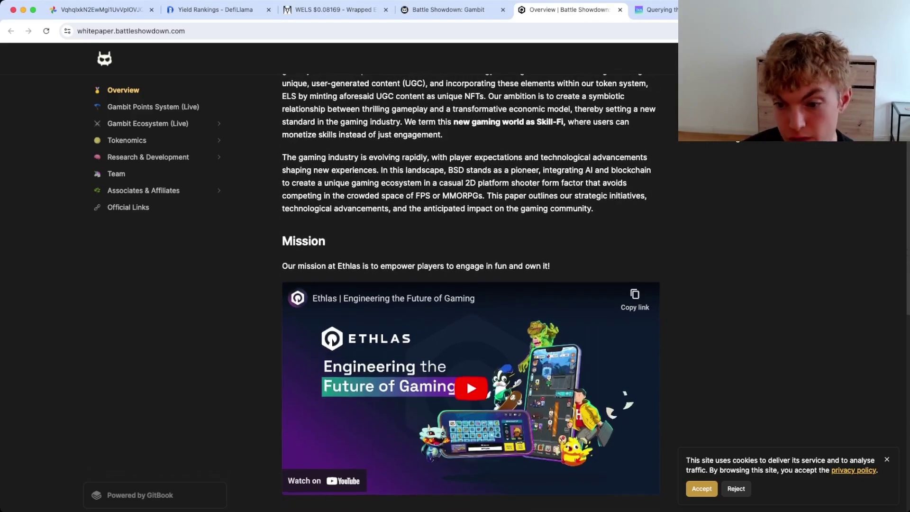
{"action": "scroll", "coordinate": [471, 285], "scroll_direction": "down", "scroll_amount": 3}
{"action": "scroll", "coordinate": [471, 285], "scroll_direction": "down", "scroll_amount": 1}
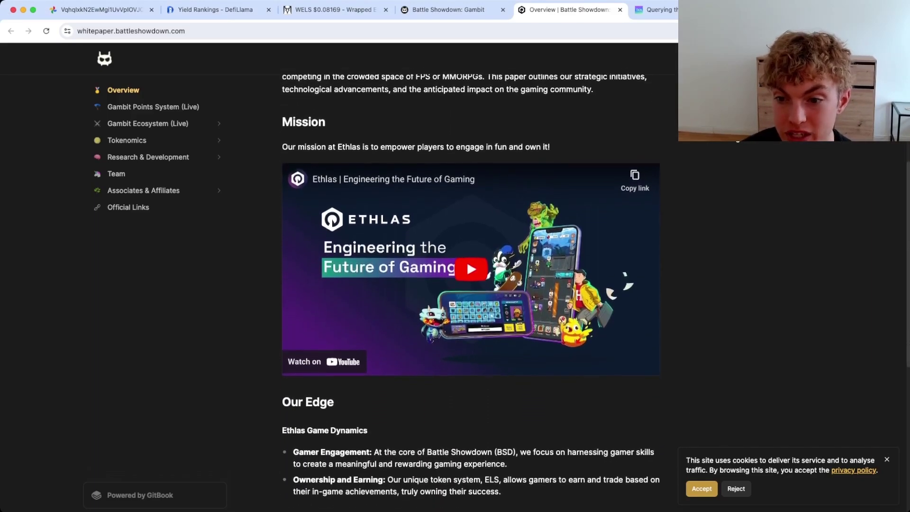
{"action": "scroll", "coordinate": [471, 285], "scroll_direction": "down", "scroll_amount": 1}
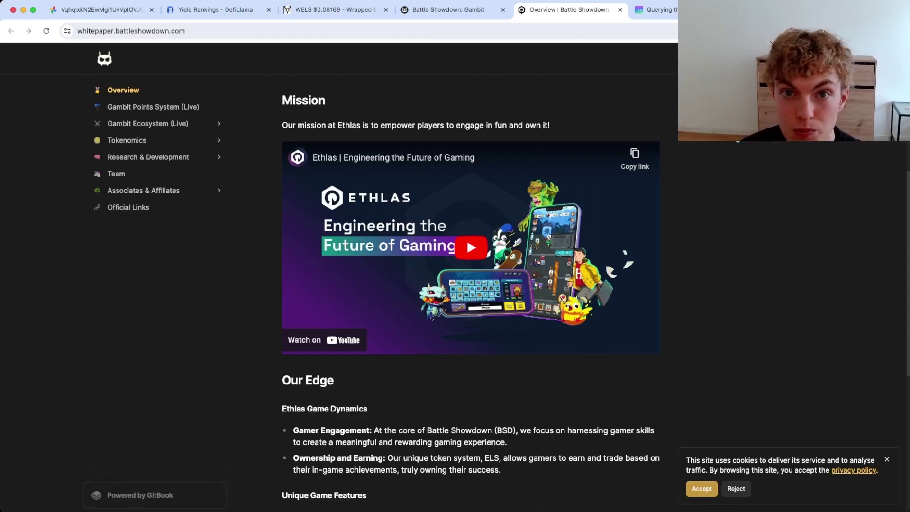
Return to DefiLlama's Yield Rankings and examine the filtered pools, comparing their projects, chains, TVL and APY.
{"action": "key", "text": "super+2"}
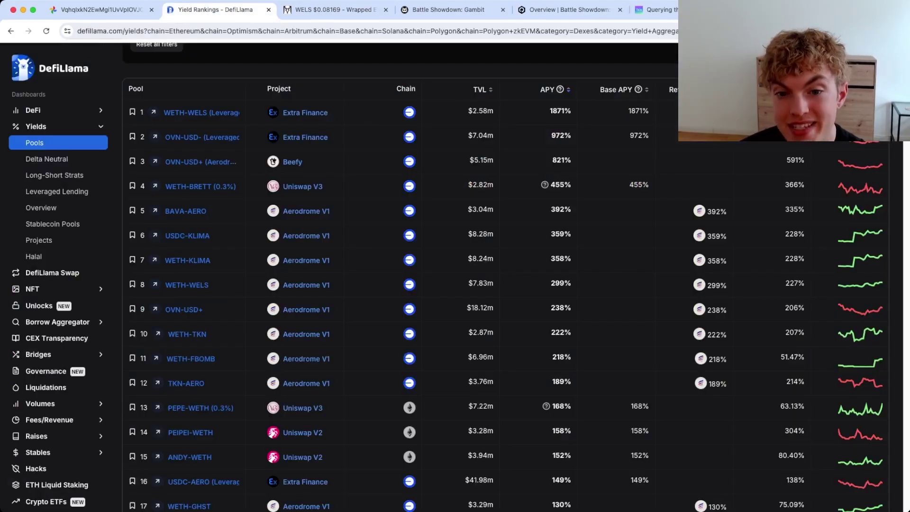
{"action": "scroll", "coordinate": [502, 278], "scroll_direction": "up", "scroll_amount": 2}
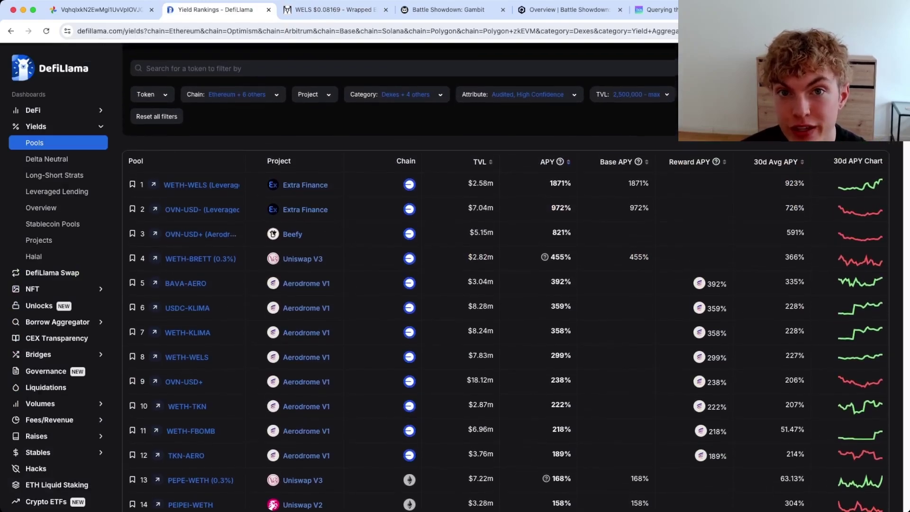
{"action": "scroll", "coordinate": [503, 277], "scroll_direction": "down", "scroll_amount": 5}
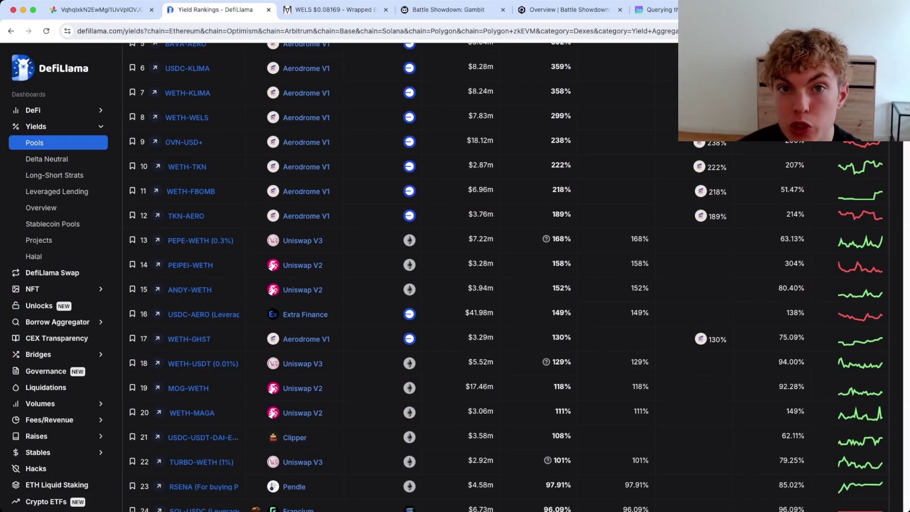
{"action": "scroll", "coordinate": [502, 278], "scroll_direction": "down", "scroll_amount": 1}
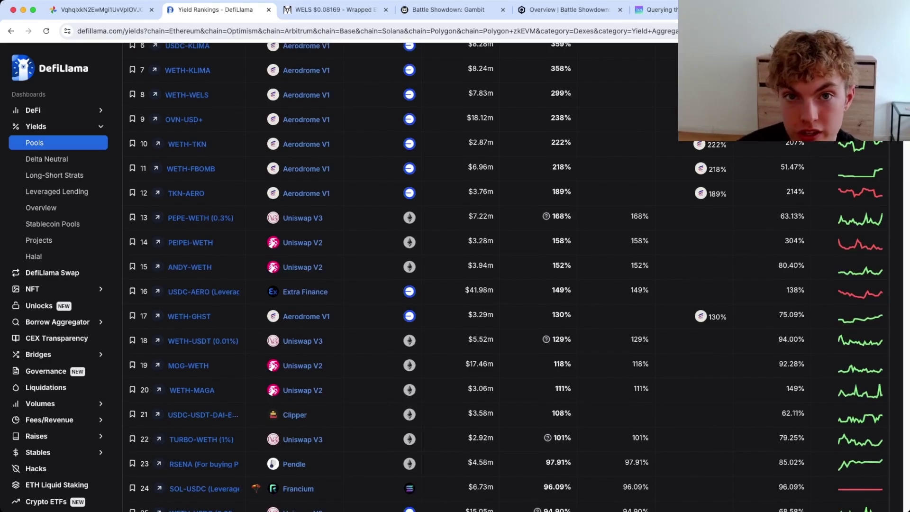
{"action": "scroll", "coordinate": [506, 281], "scroll_direction": "down", "scroll_amount": 2}
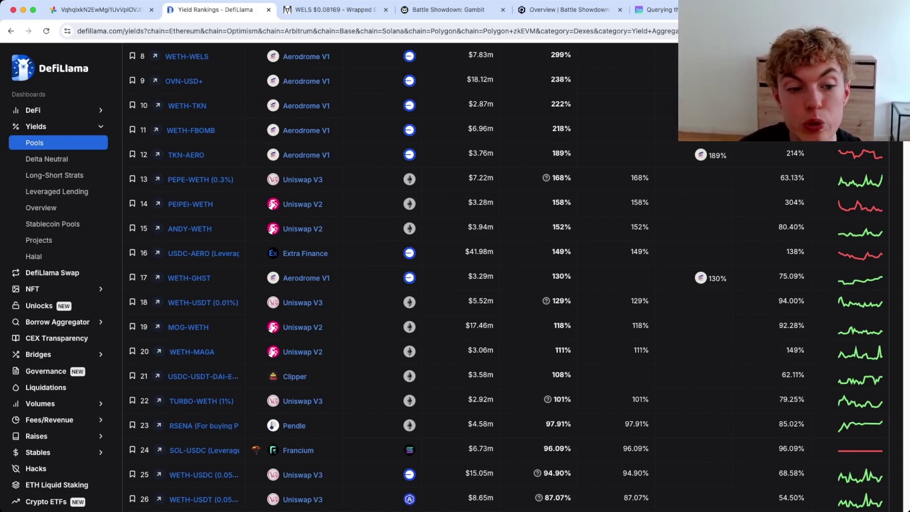
{"action": "scroll", "coordinate": [506, 281], "scroll_direction": "down", "scroll_amount": 3}
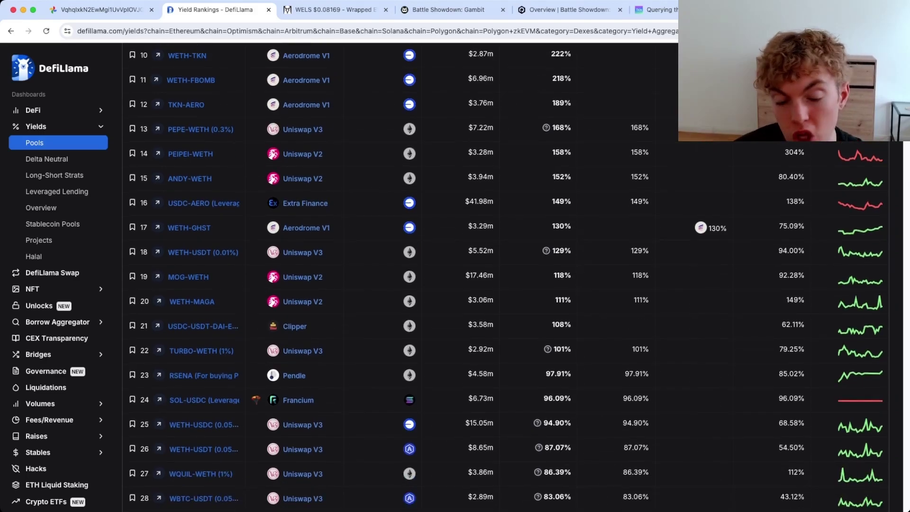
{"action": "scroll", "coordinate": [507, 281], "scroll_direction": "up", "scroll_amount": 7}
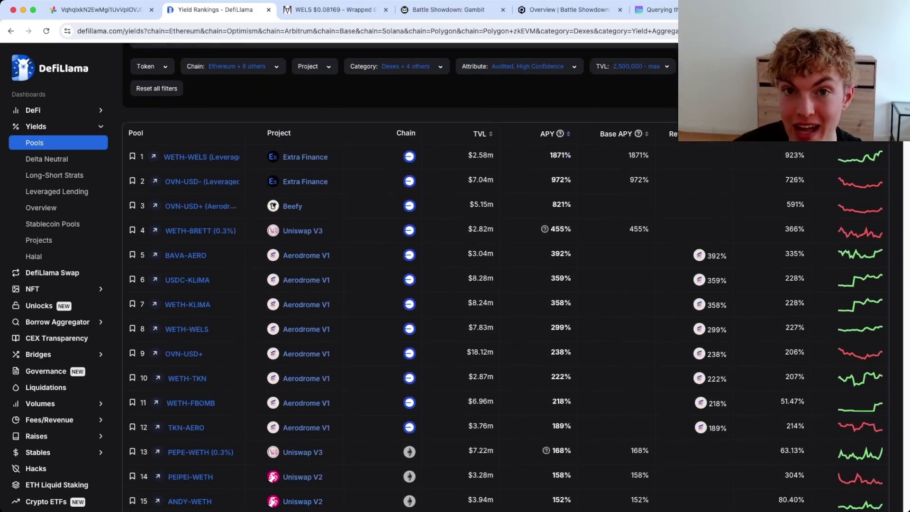
{"action": "scroll", "coordinate": [506, 281], "scroll_direction": "down", "scroll_amount": 1}
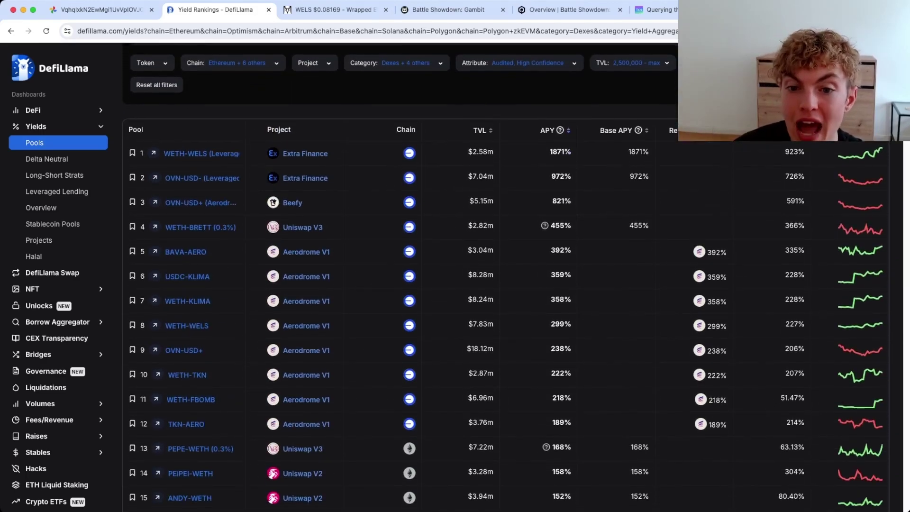